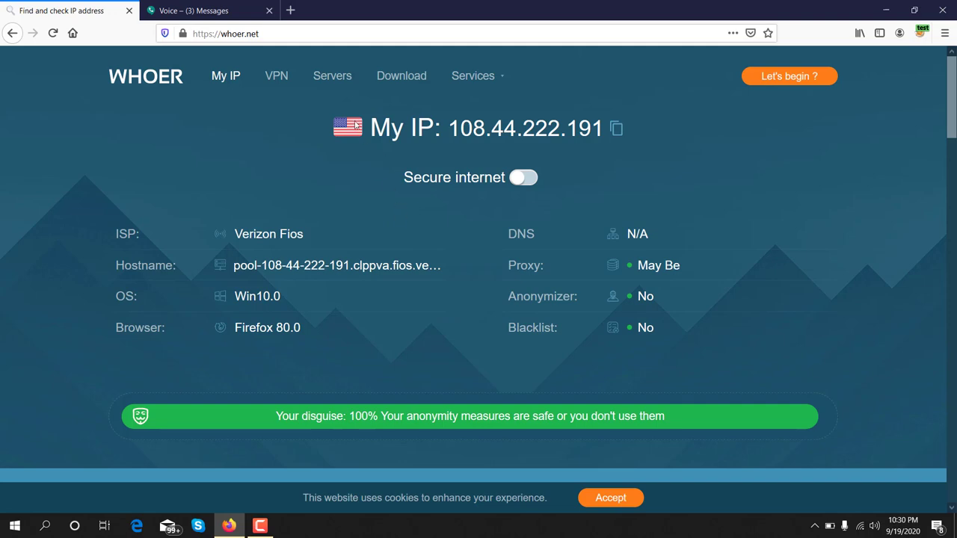
Step: Search Google for 'gobank' in a new tab
{"action": "left_click", "coordinate": [290, 11]}
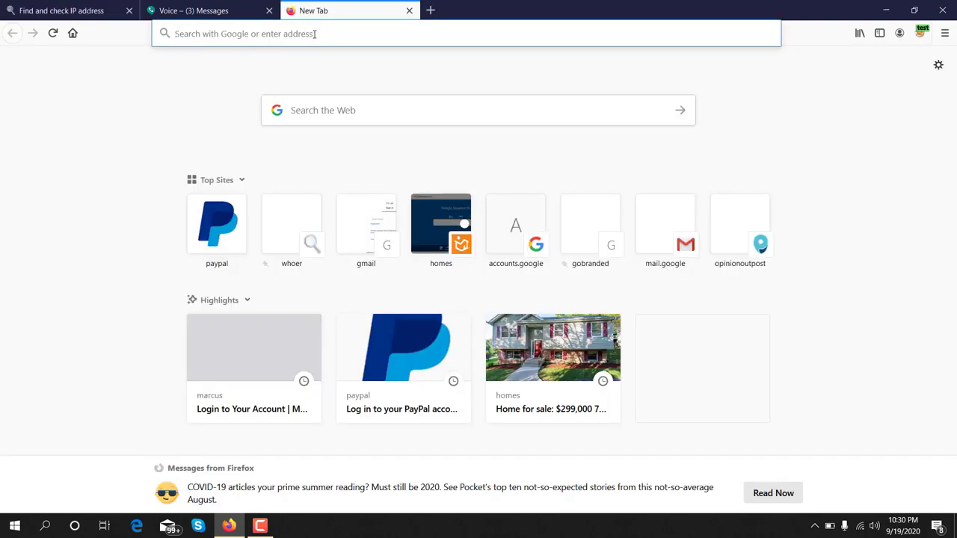
{"action": "left_click", "coordinate": [314, 34]}
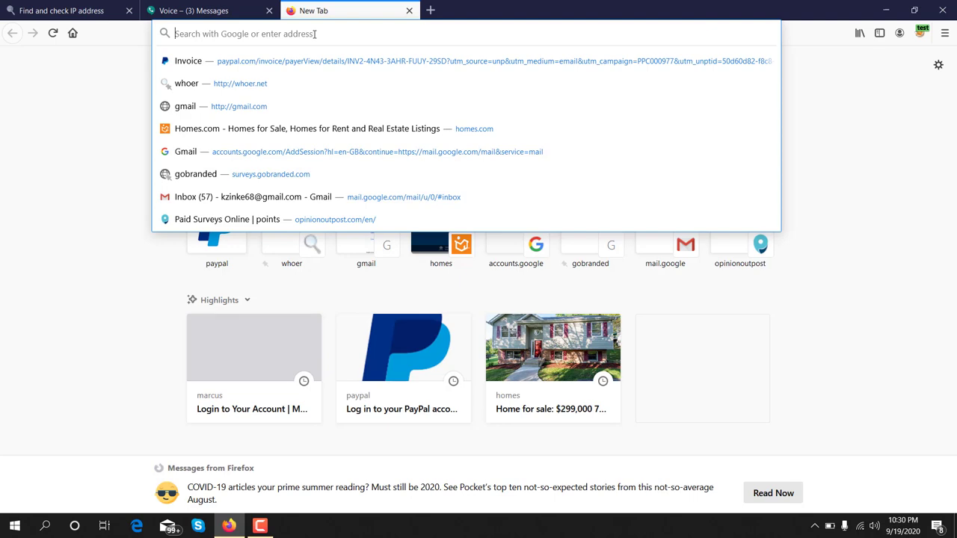
{"action": "type", "text": "goo"}
{"action": "key", "text": "BackSpace"}
{"action": "key", "text": "BackSpace"}
{"action": "key", "text": "BackSpace"}
{"action": "key", "text": "BackSpace"}
{"action": "type", "text": "go"}
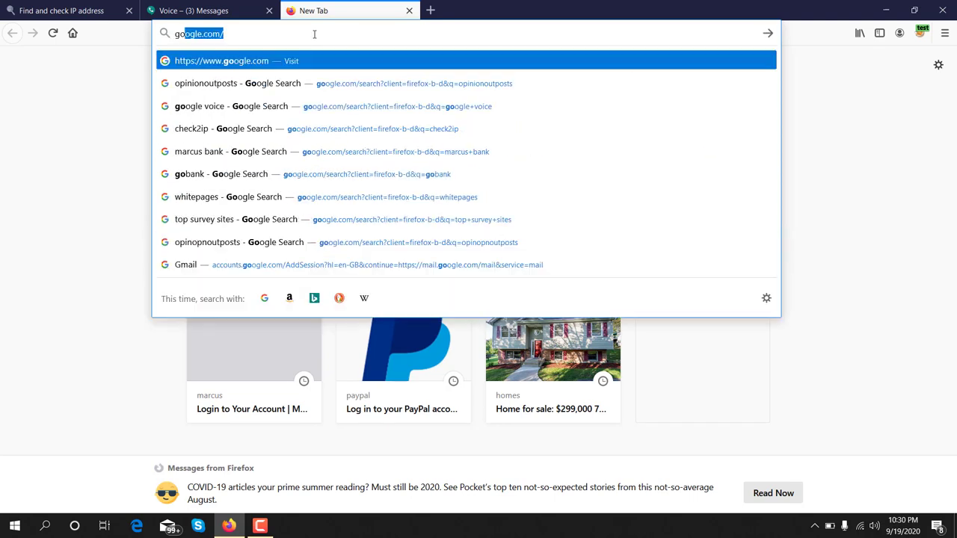
{"action": "type", "text": "bank"}
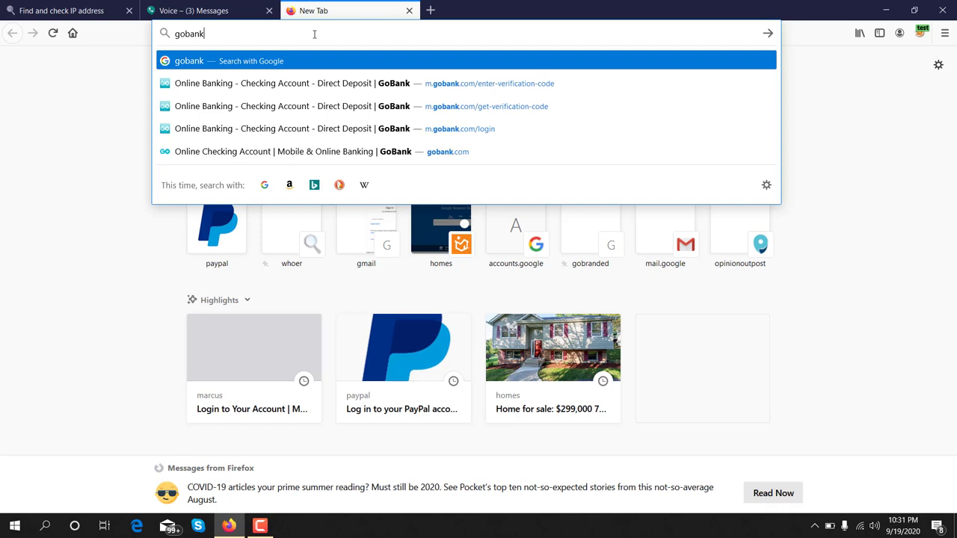
{"action": "key", "text": "Return"}
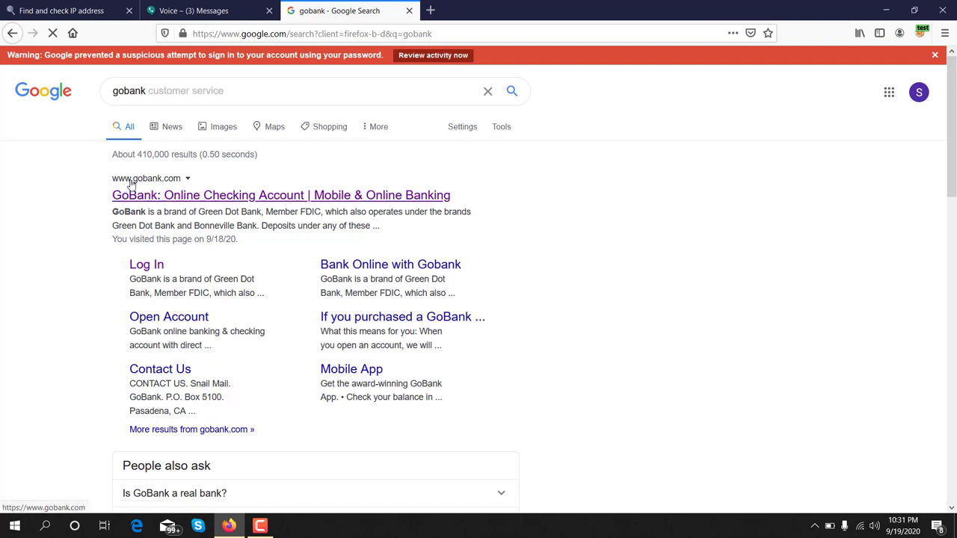
Step: Open the GoBank site, start OPEN AN ACCOUNT, then minimize Firefox to the desktop
{"action": "left_click", "coordinate": [168, 197]}
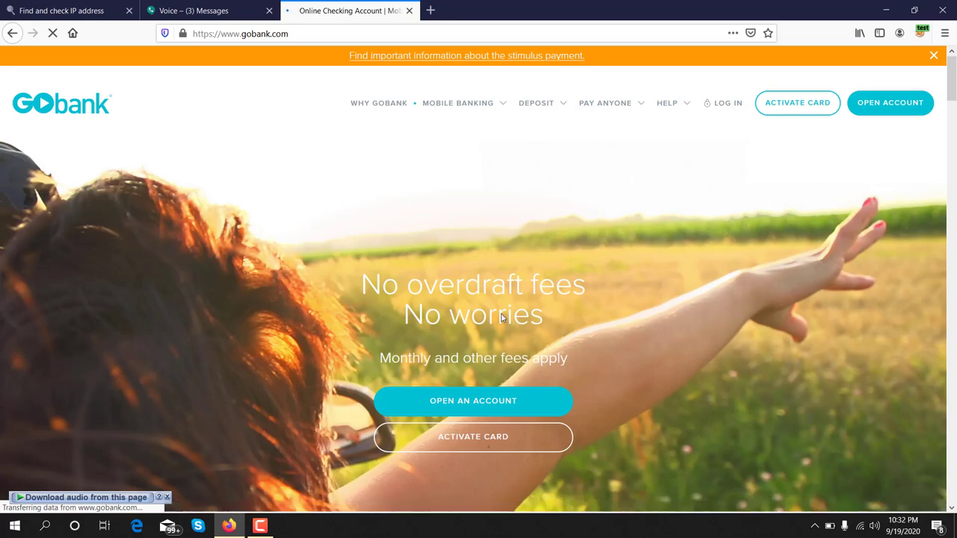
{"action": "scroll", "coordinate": [482, 228], "scroll_direction": "down", "scroll_amount": 1}
{"action": "scroll", "coordinate": [482, 228], "scroll_direction": "down", "scroll_amount": 10}
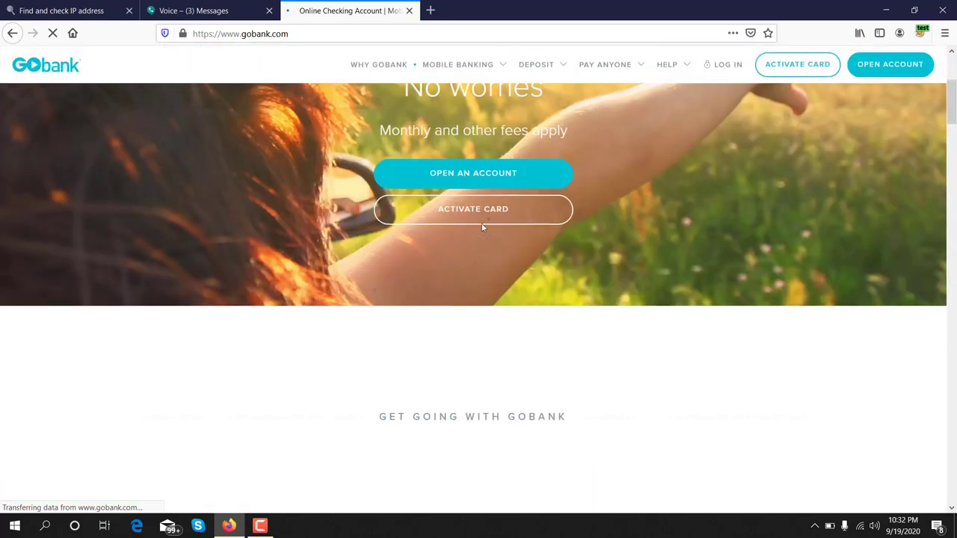
{"action": "scroll", "coordinate": [482, 228], "scroll_direction": "up", "scroll_amount": 10}
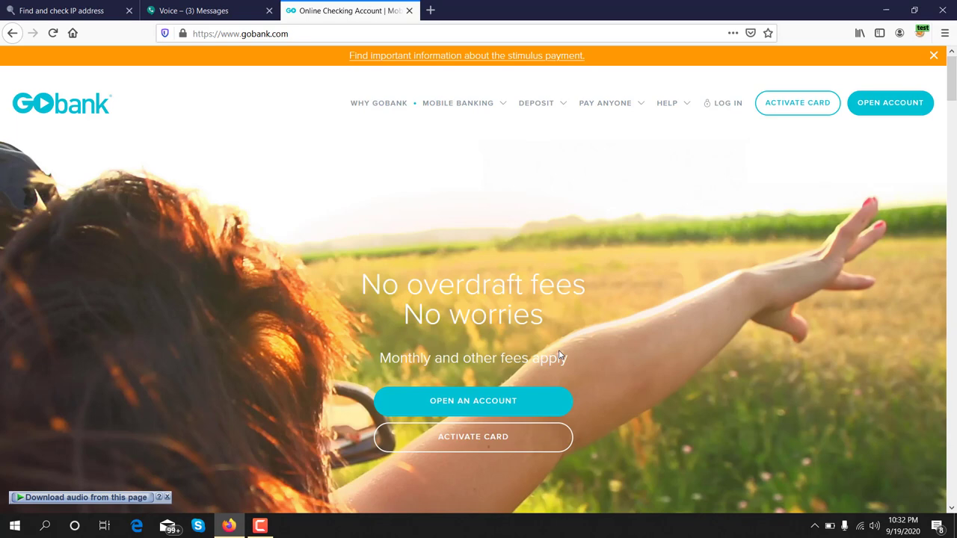
{"action": "left_click", "coordinate": [490, 404]}
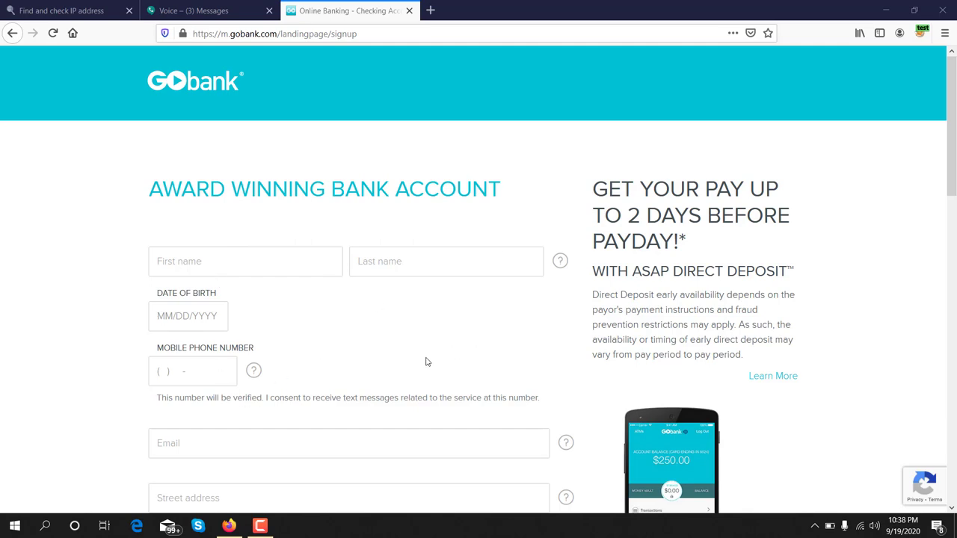
{"action": "left_click", "coordinate": [885, 10]}
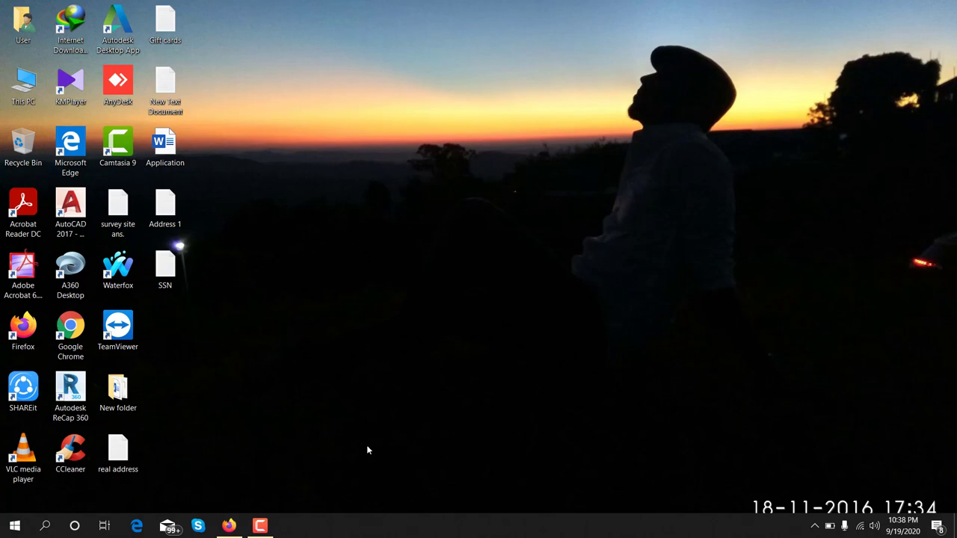
Step: Copy the first name from the SSN text file and select the form's First name field
{"action": "double_click", "coordinate": [167, 268]}
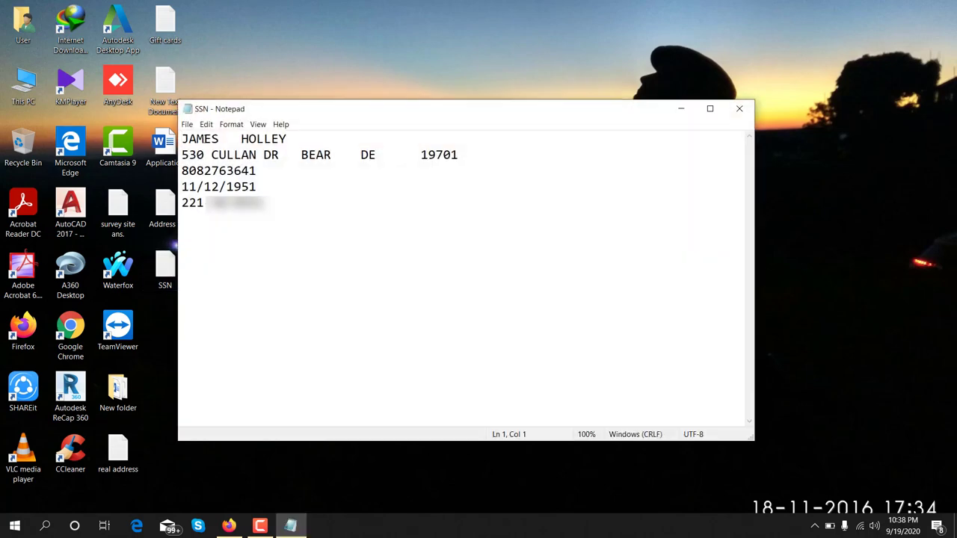
{"action": "double_click", "coordinate": [202, 139]}
{"action": "right_click", "coordinate": [204, 139]}
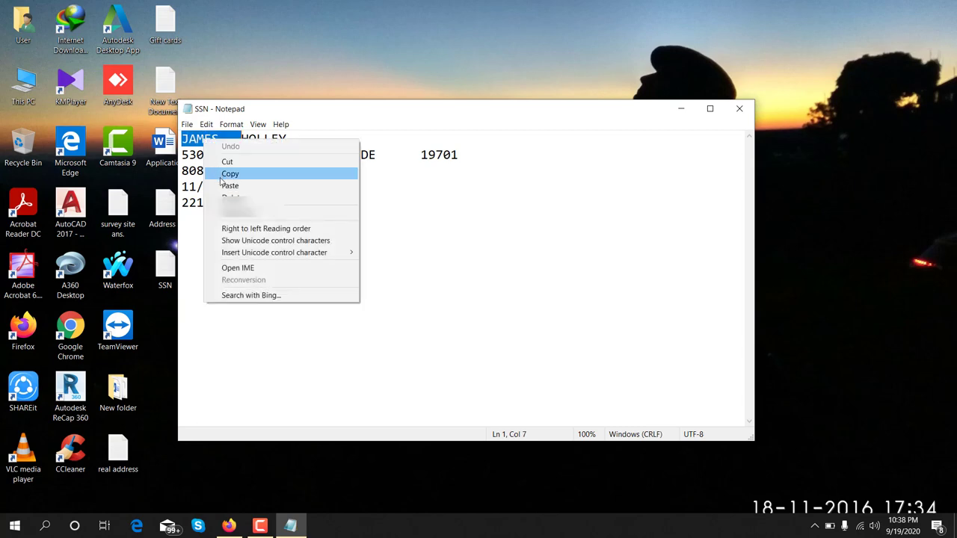
{"action": "left_click", "coordinate": [226, 173]}
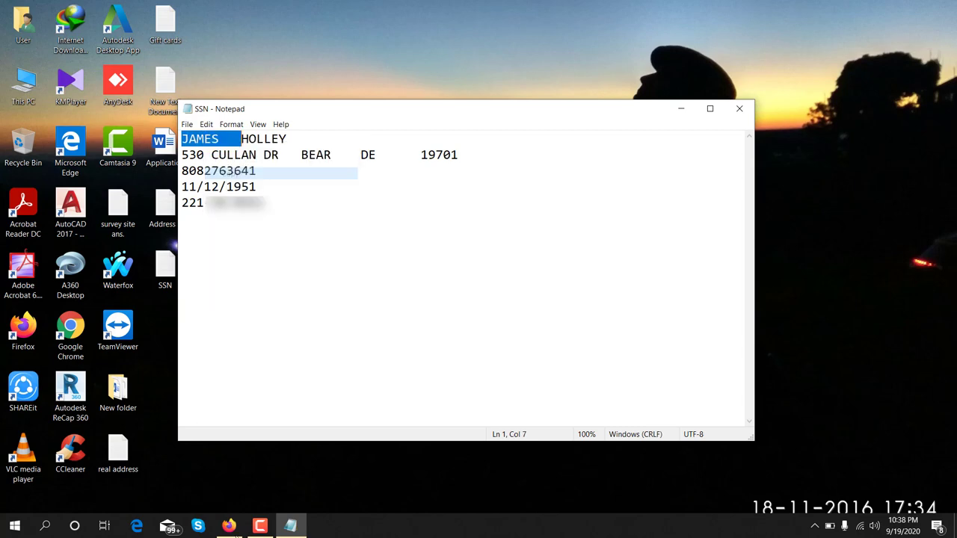
{"action": "left_click", "coordinate": [231, 525]}
{"action": "left_click", "coordinate": [203, 261]}
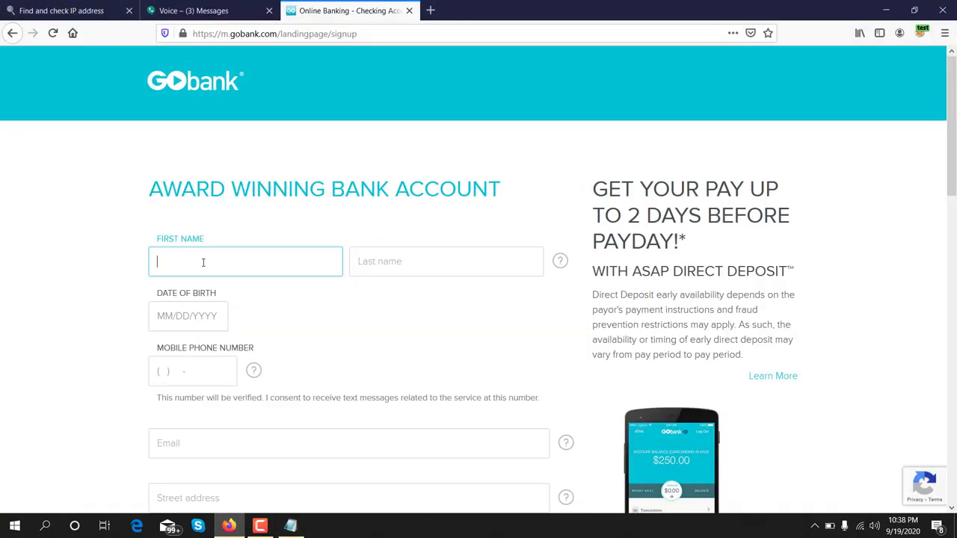
Step: Paste the first name, then copy the surname from the notes into Last name
{"action": "key", "text": "ctrl+v"}
{"action": "left_click", "coordinate": [413, 261]}
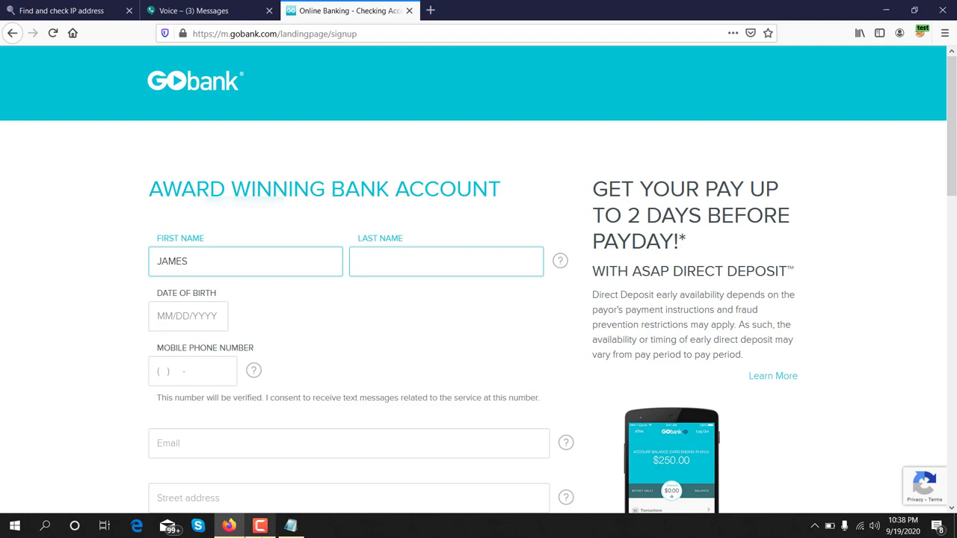
{"action": "left_click", "coordinate": [290, 527]}
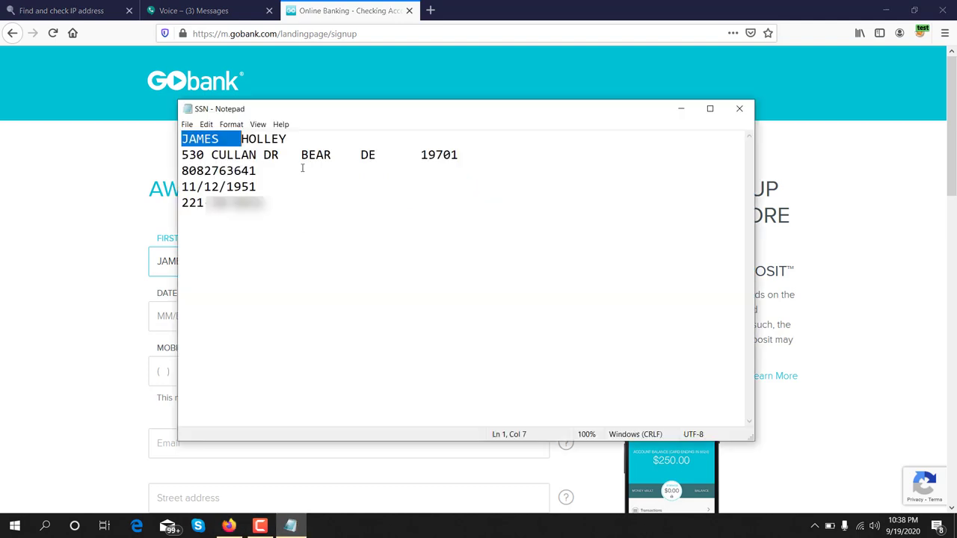
{"action": "double_click", "coordinate": [256, 139]}
{"action": "right_click", "coordinate": [256, 139]}
{"action": "left_click", "coordinate": [273, 170]}
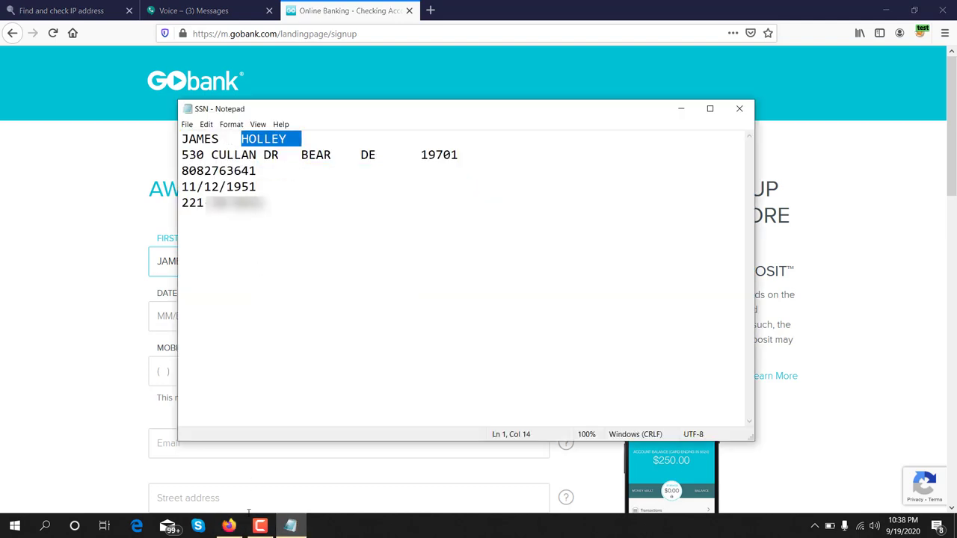
{"action": "left_click", "coordinate": [229, 526]}
{"action": "left_click", "coordinate": [384, 259]}
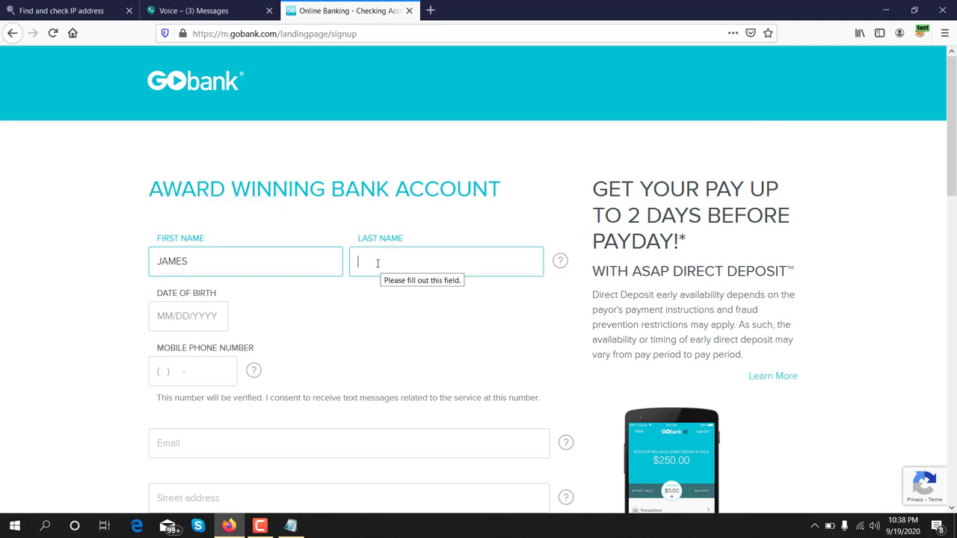
{"action": "key", "text": "ctrl+v"}
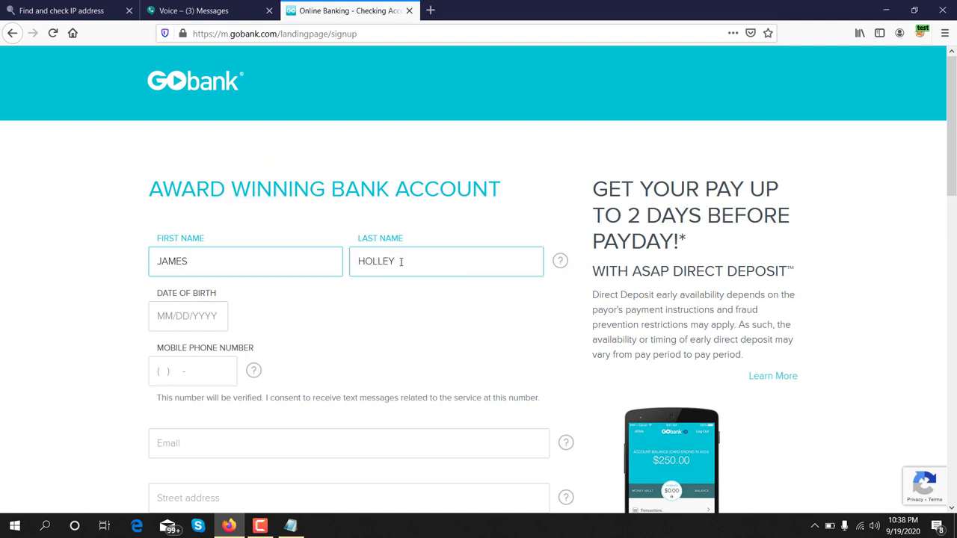
{"action": "scroll", "coordinate": [254, 370], "scroll_direction": "down", "scroll_amount": 1}
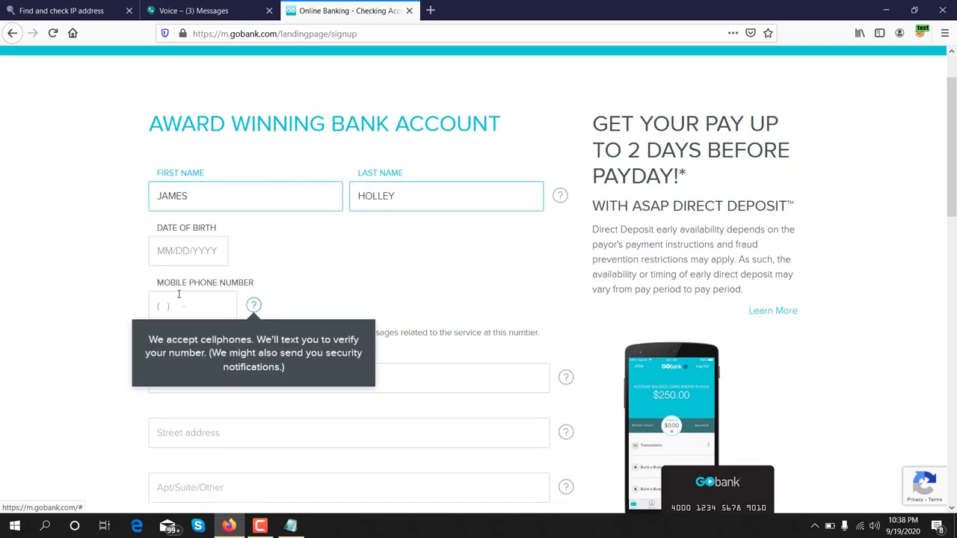
{"action": "left_click", "coordinate": [155, 254]}
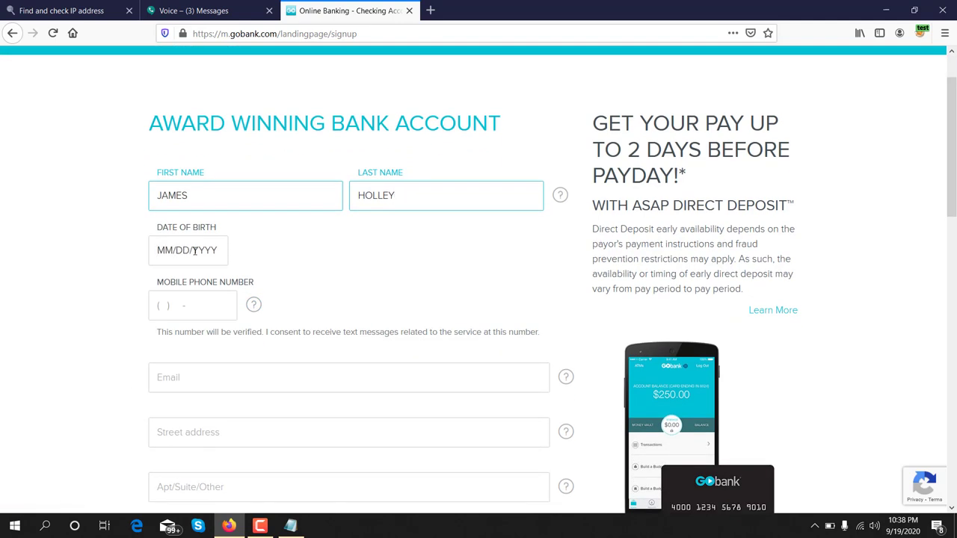
{"action": "left_click", "coordinate": [290, 525]}
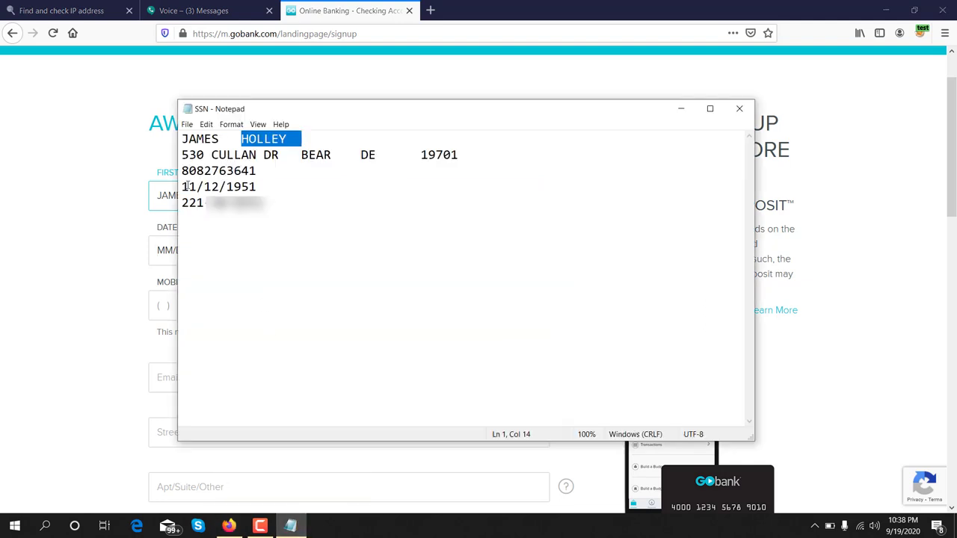
{"action": "left_click_drag", "start_coordinate": [181, 186], "coordinate": [258, 186]}
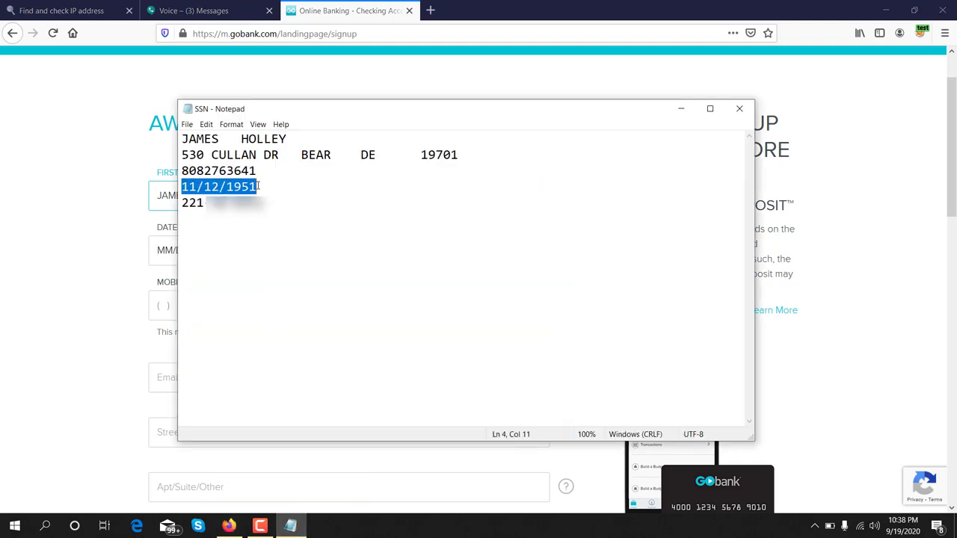
{"action": "right_click", "coordinate": [252, 187]}
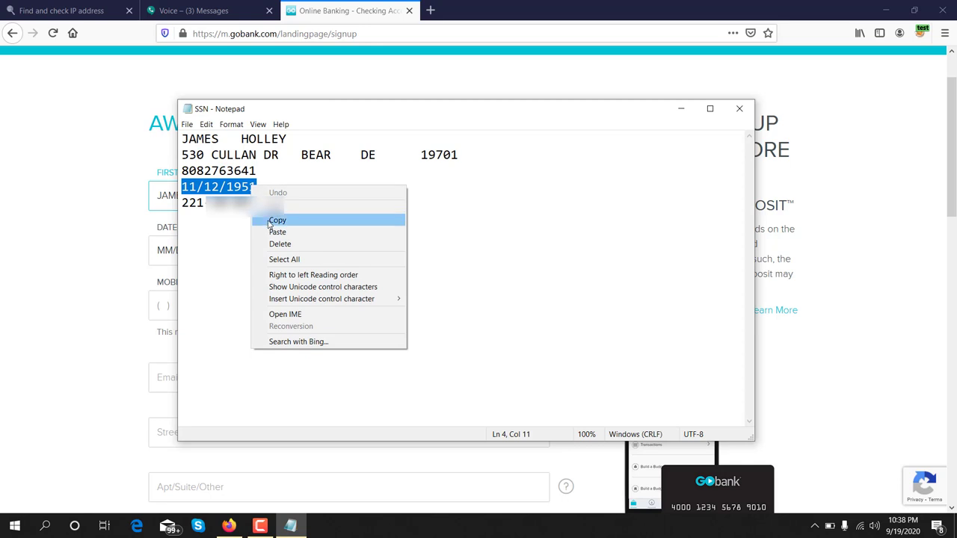
{"action": "left_click", "coordinate": [270, 221]}
{"action": "left_click", "coordinate": [149, 268]}
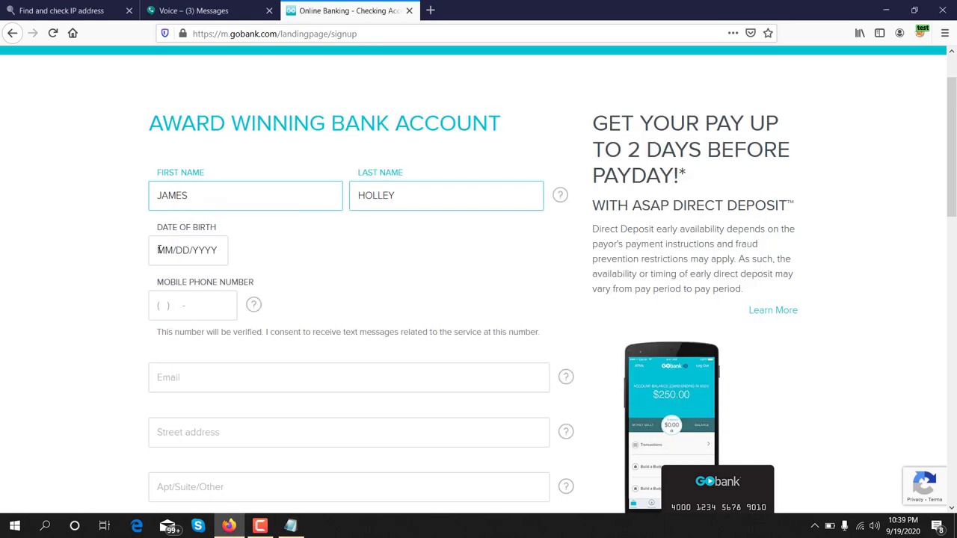
{"action": "left_click", "coordinate": [155, 250]}
{"action": "key", "text": "ctrl+v"}
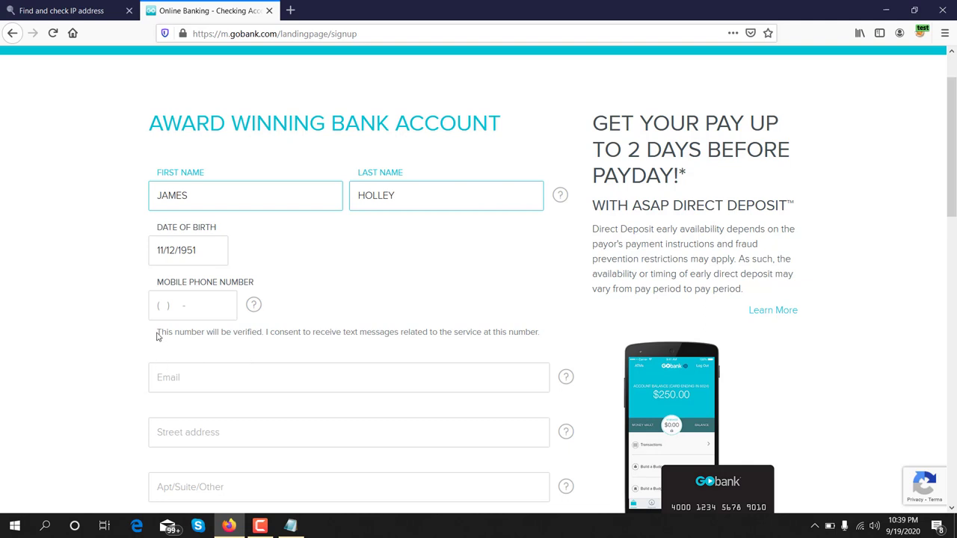
{"action": "left_click_drag", "start_coordinate": [159, 336], "coordinate": [204, 338]}
{"action": "left_click_drag", "start_coordinate": [246, 335], "coordinate": [541, 335]}
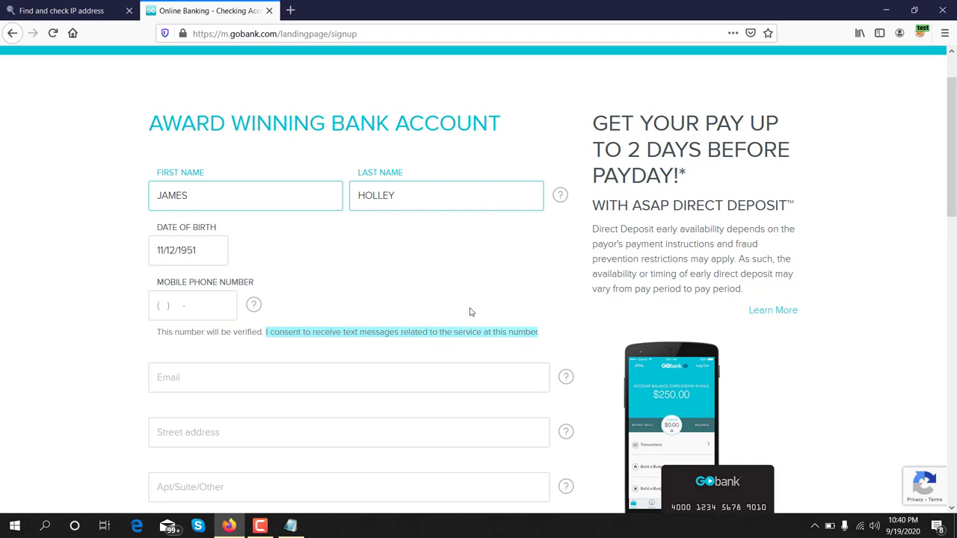
{"action": "left_click", "coordinate": [470, 312]}
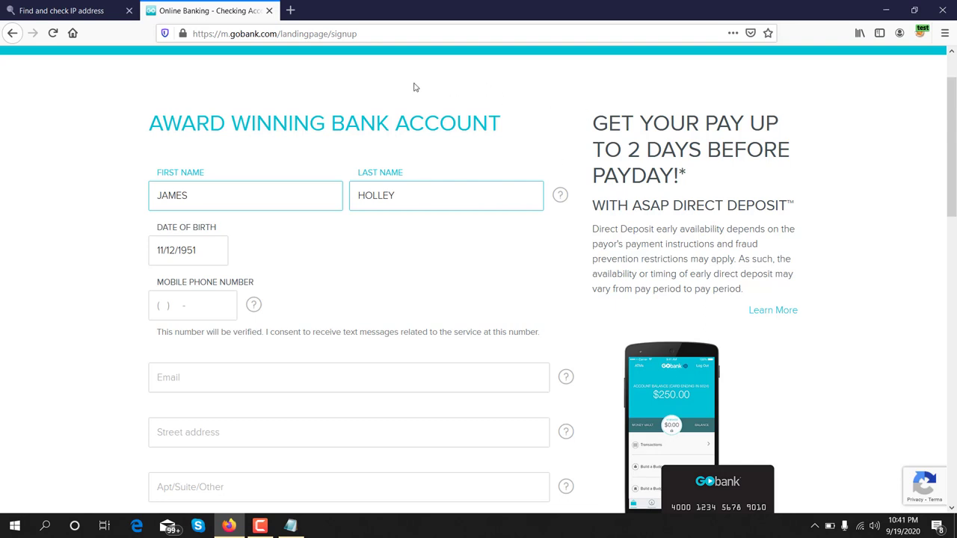
Step: Search Google for 'google voice' in a new tab and open the Google Voice site
{"action": "left_click", "coordinate": [290, 11]}
{"action": "left_click", "coordinate": [319, 33]}
{"action": "type", "text": "goog"}
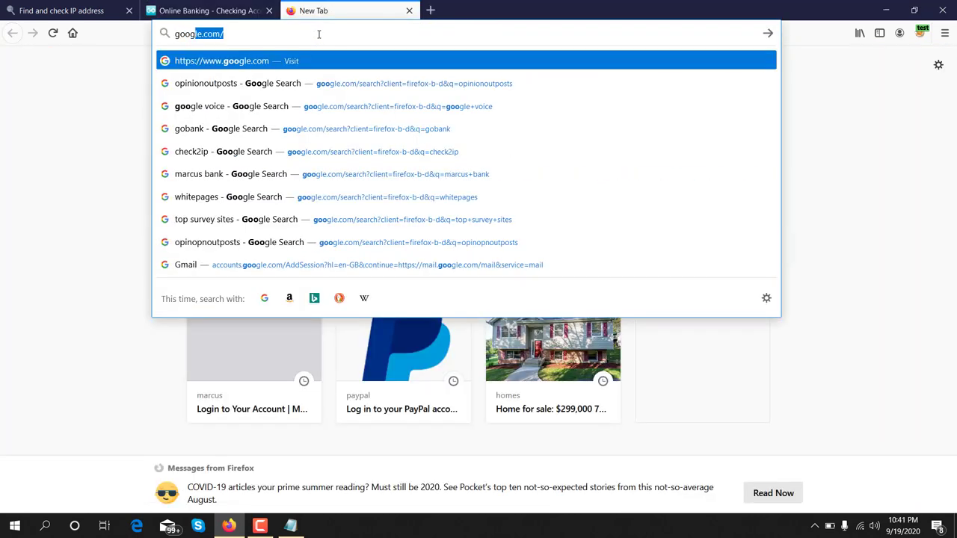
{"action": "type", "text": "le vo"}
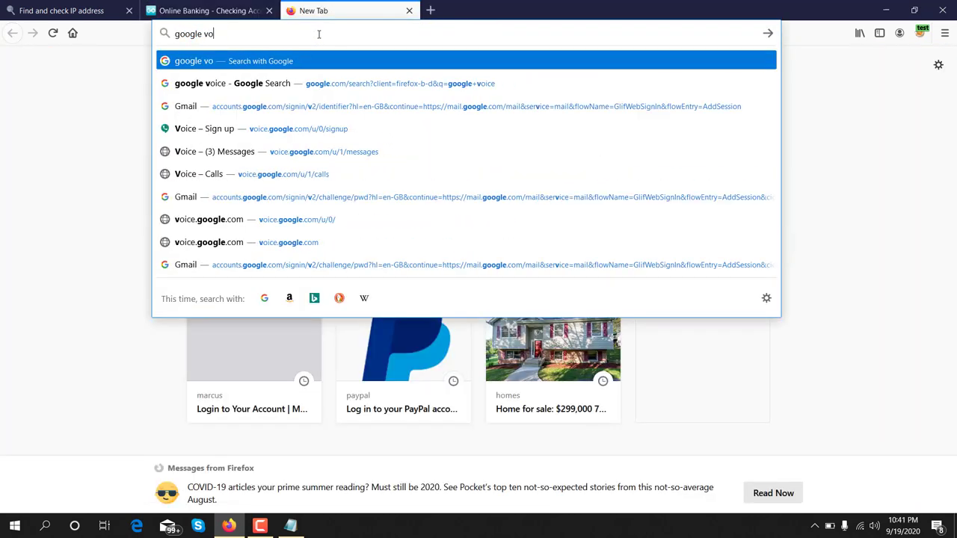
{"action": "type", "text": "ice"}
{"action": "key", "text": "Return"}
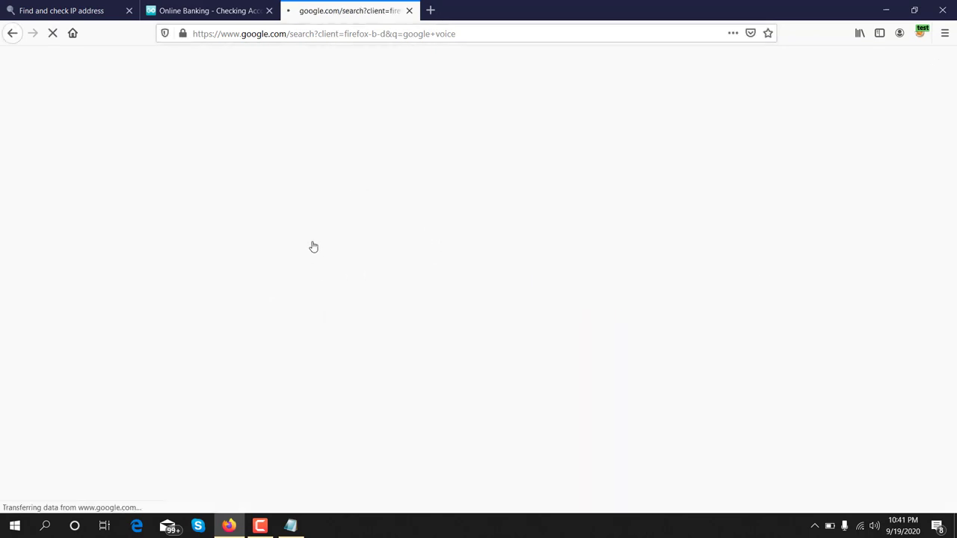
{"action": "left_click", "coordinate": [154, 176]}
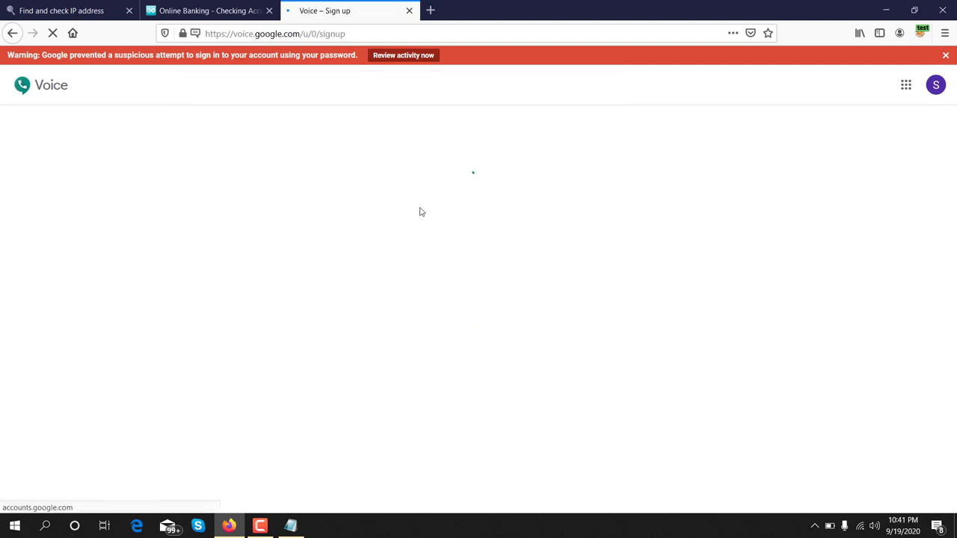
Step: Switch Google Voice to the second signed-in account and close the extra sign-up tab
{"action": "left_click", "coordinate": [935, 85]}
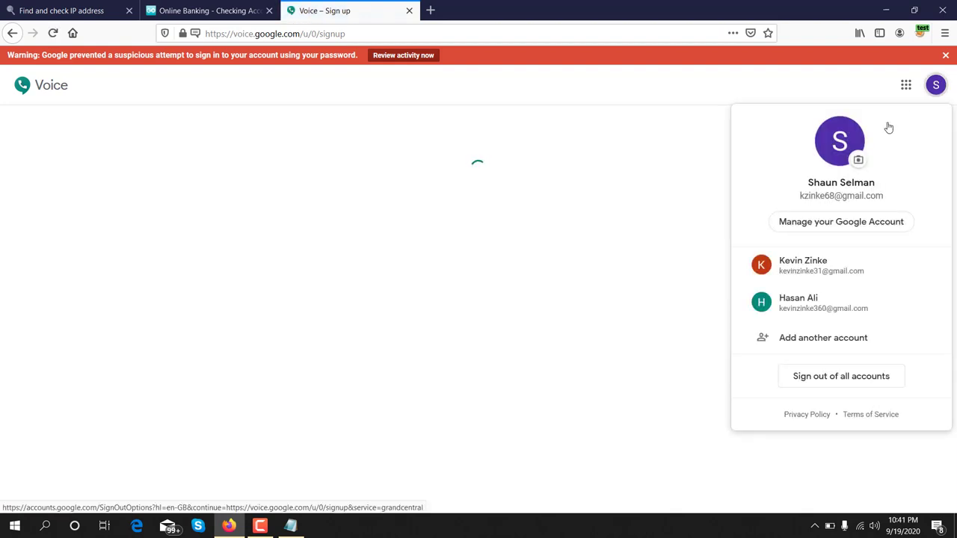
{"action": "left_click", "coordinate": [807, 270]}
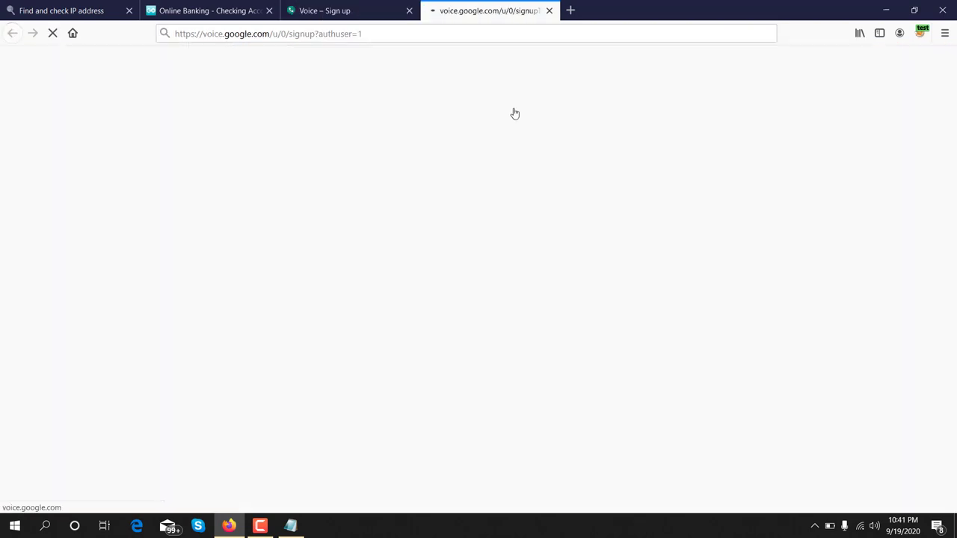
{"action": "left_click", "coordinate": [409, 10]}
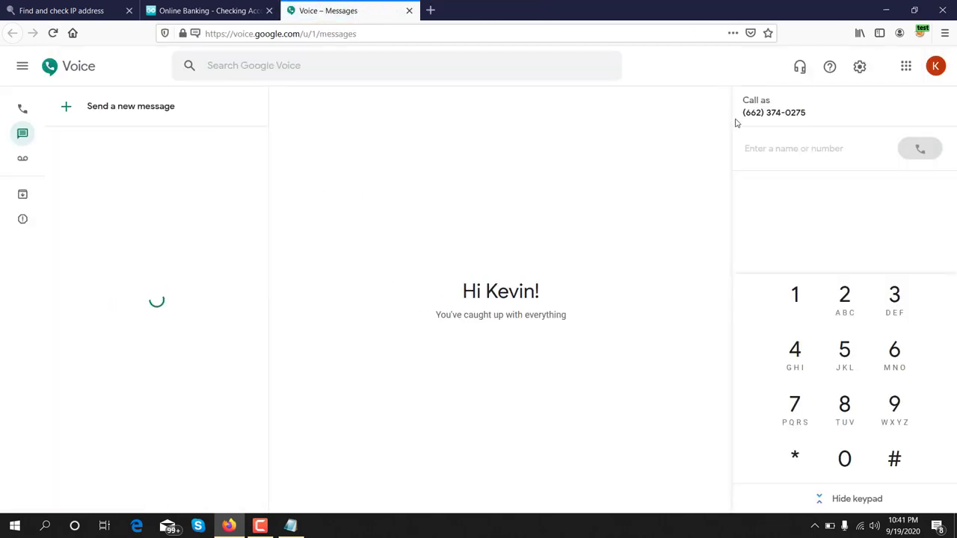
Step: Copy the account's calling number and return to the GoBank Online Banking tab
{"action": "left_click_drag", "start_coordinate": [741, 114], "coordinate": [808, 112]}
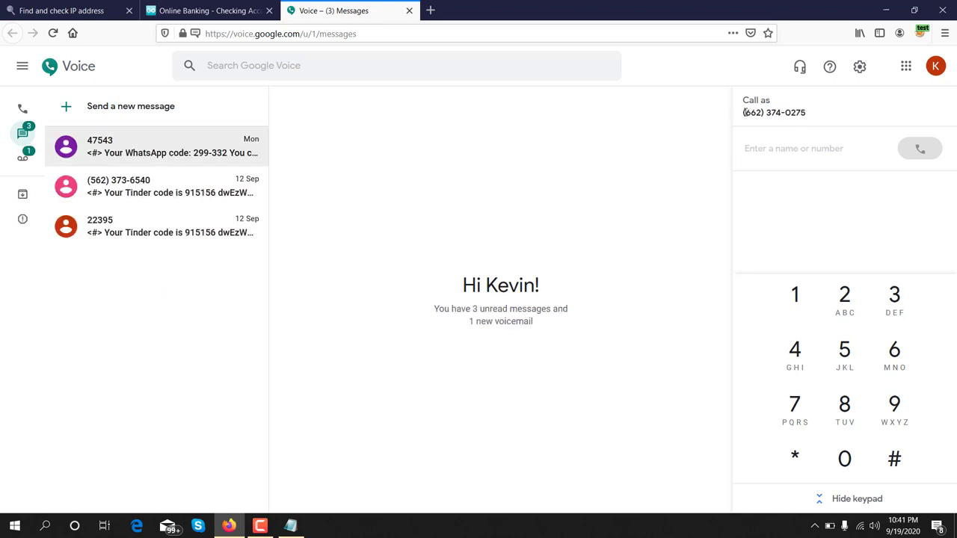
{"action": "left_click_drag", "start_coordinate": [743, 112], "coordinate": [808, 112]}
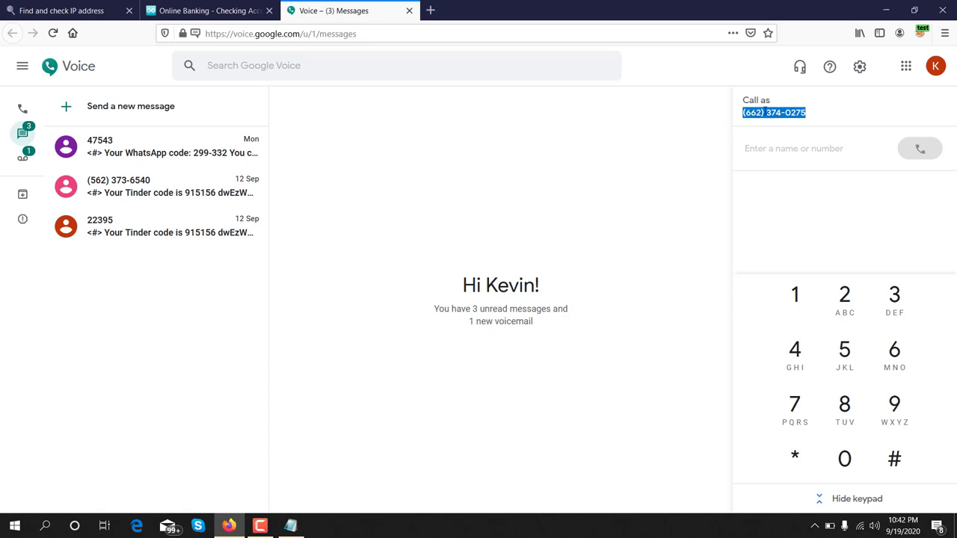
{"action": "right_click", "coordinate": [767, 110]}
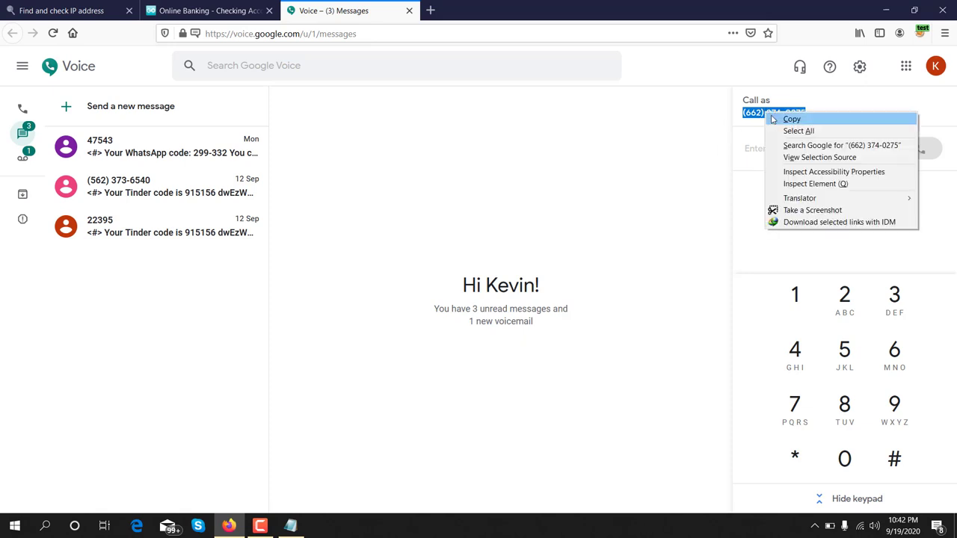
{"action": "left_click", "coordinate": [781, 118]}
{"action": "left_click", "coordinate": [217, 13]}
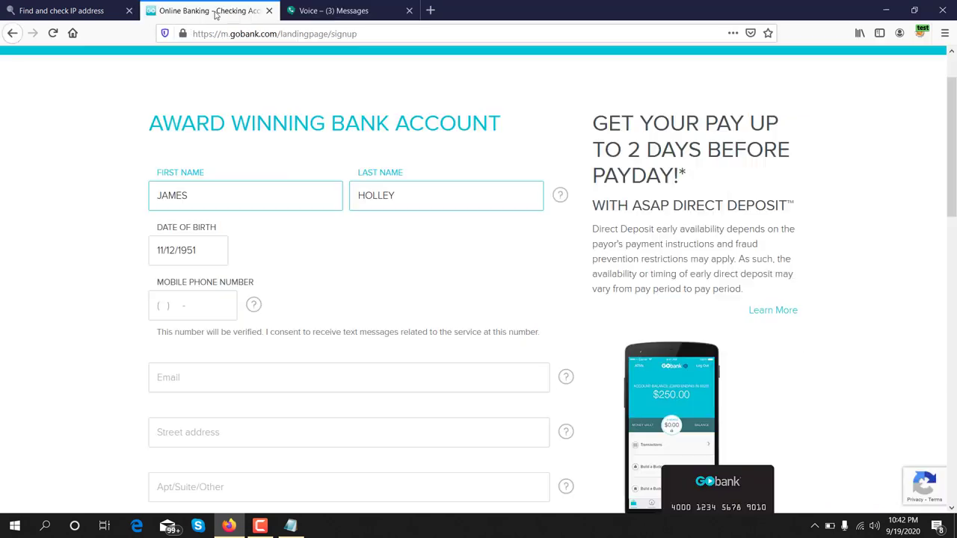
Step: Paste the copied number into Mobile Phone and enter the applicant's e-mail address
{"action": "left_click", "coordinate": [160, 306]}
{"action": "key", "text": "ctrl+v"}
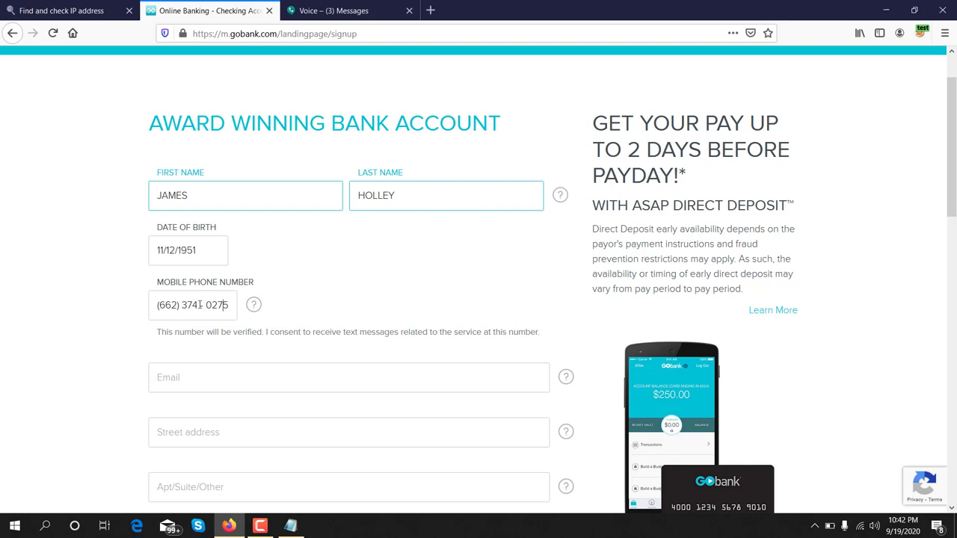
{"action": "scroll", "coordinate": [333, 293], "scroll_direction": "down", "scroll_amount": 3}
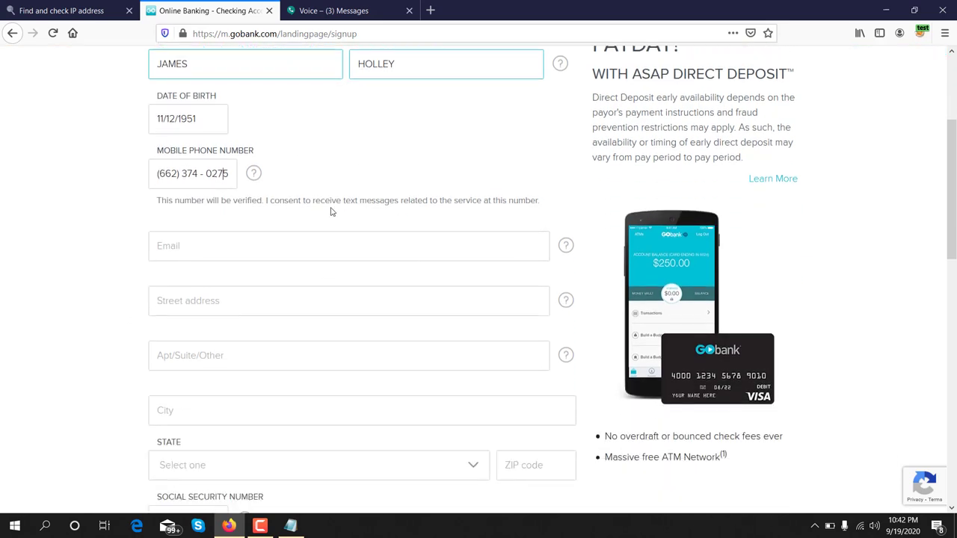
{"action": "left_click", "coordinate": [321, 247]}
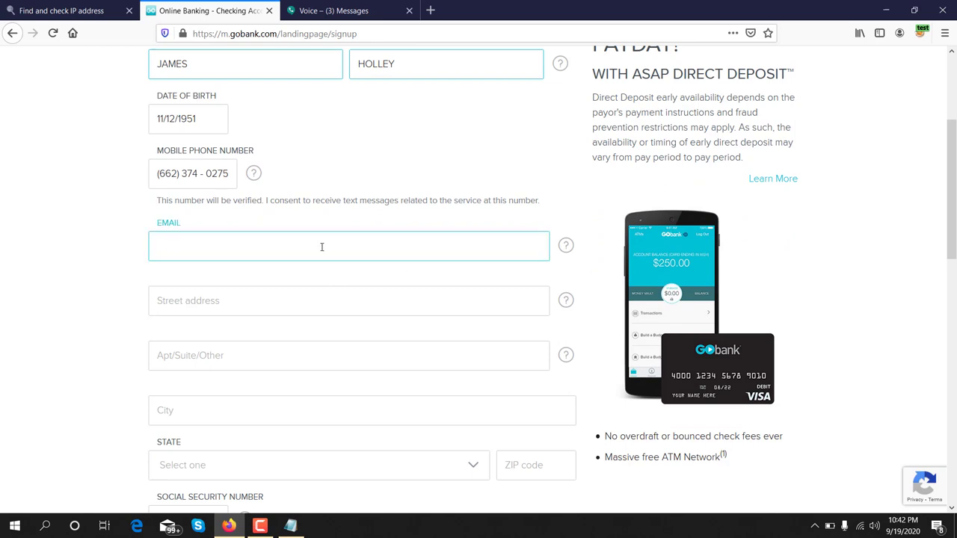
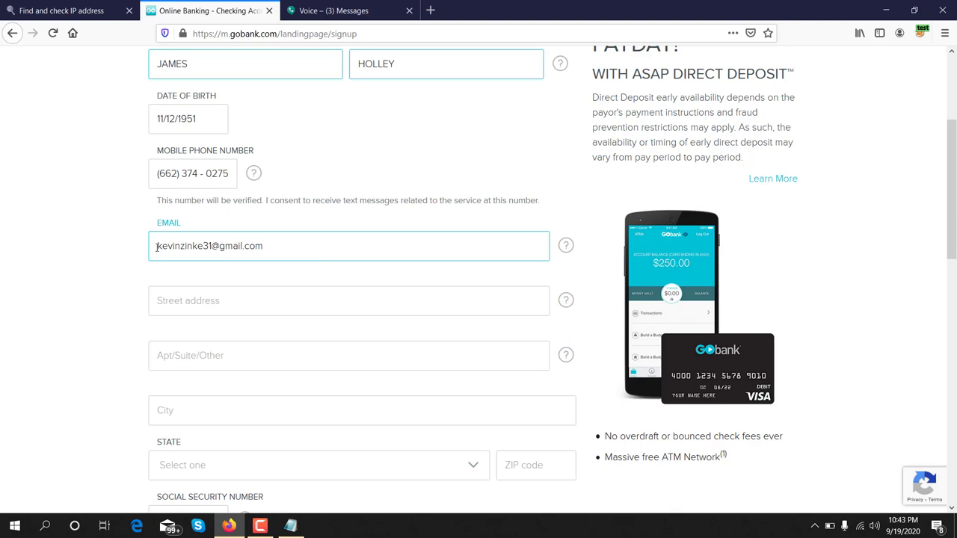
{"action": "left_click_drag", "start_coordinate": [159, 246], "coordinate": [264, 247]}
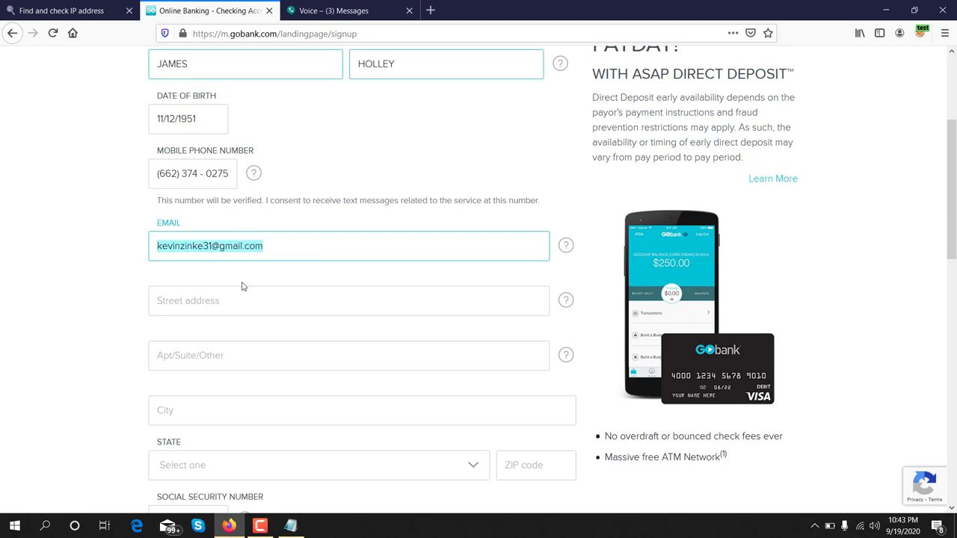
{"action": "left_click", "coordinate": [212, 300]}
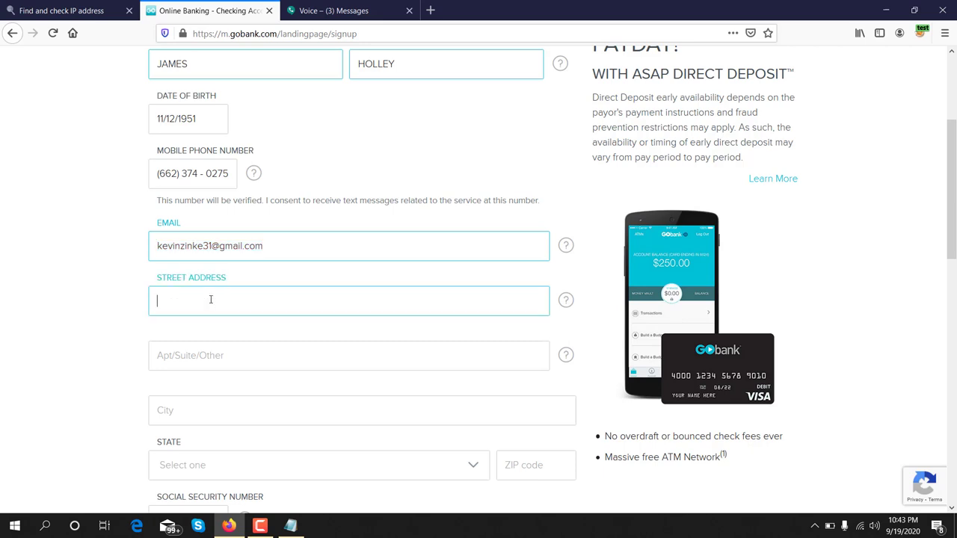
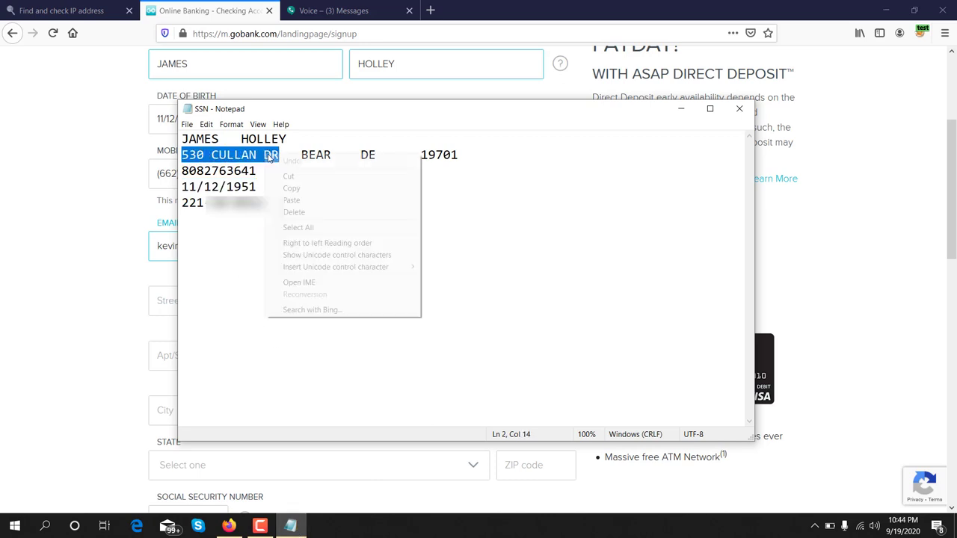
Step: Copy the street address from the notes and paste it into the Street Address field
{"action": "left_click", "coordinate": [291, 190]}
{"action": "left_click", "coordinate": [138, 257]}
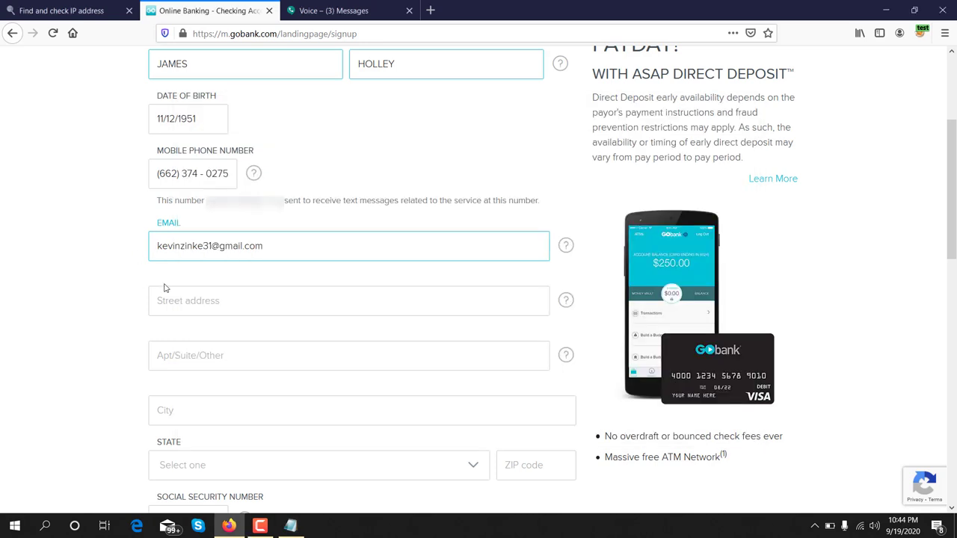
{"action": "left_click", "coordinate": [179, 303]}
{"action": "key", "text": "ctrl+v"}
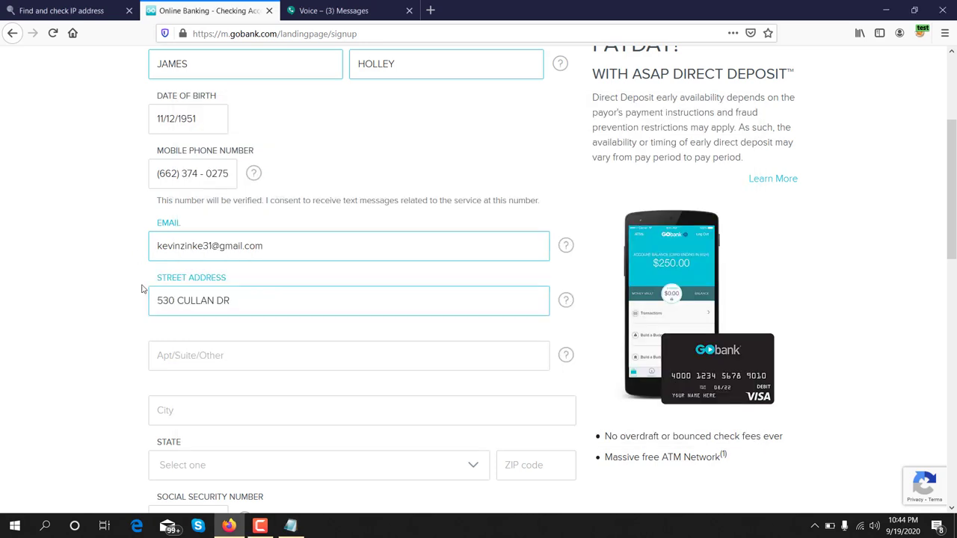
Step: Fill the Apt/Suite/Other field with the apartment number from the notes
{"action": "scroll", "coordinate": [170, 333], "scroll_direction": "down", "scroll_amount": 1}
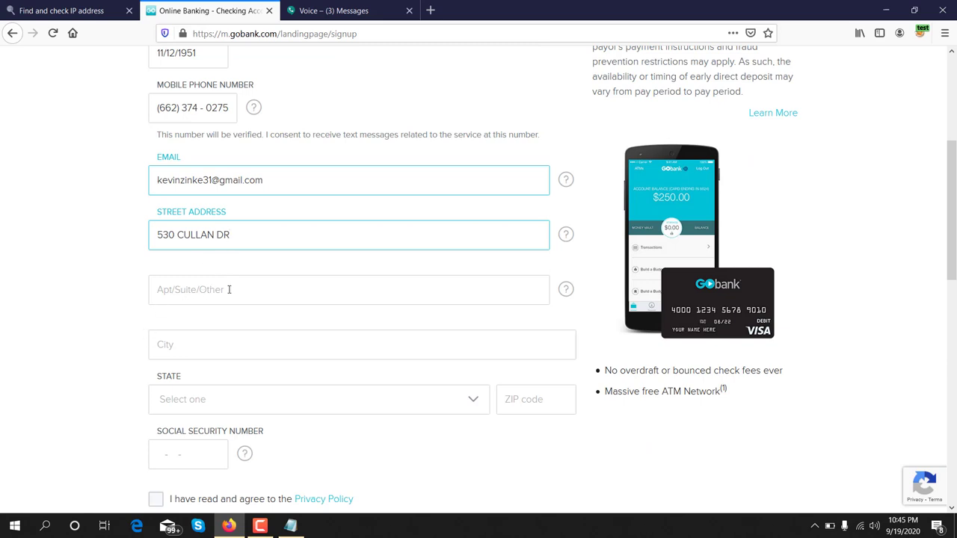
{"action": "left_click", "coordinate": [340, 298]}
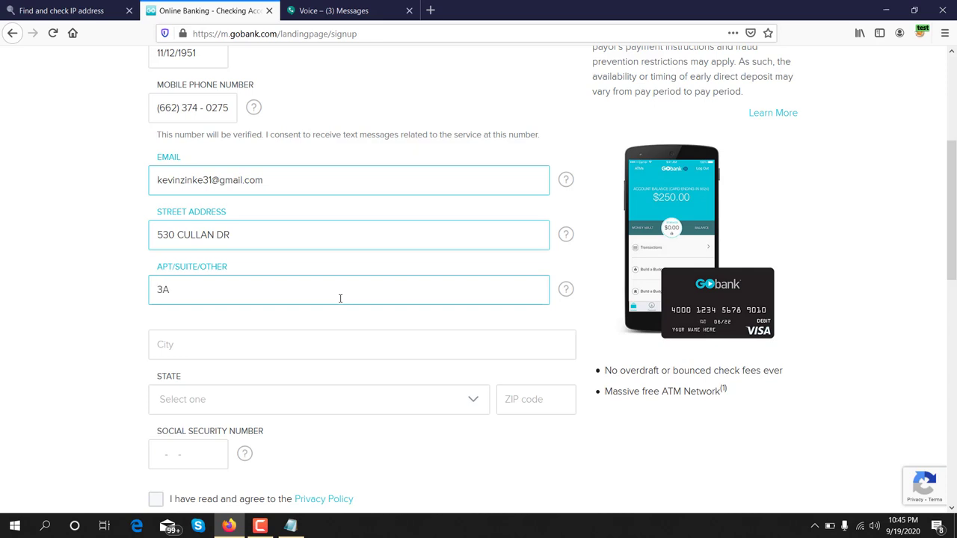
{"action": "scroll", "coordinate": [284, 331], "scroll_direction": "down", "scroll_amount": 2}
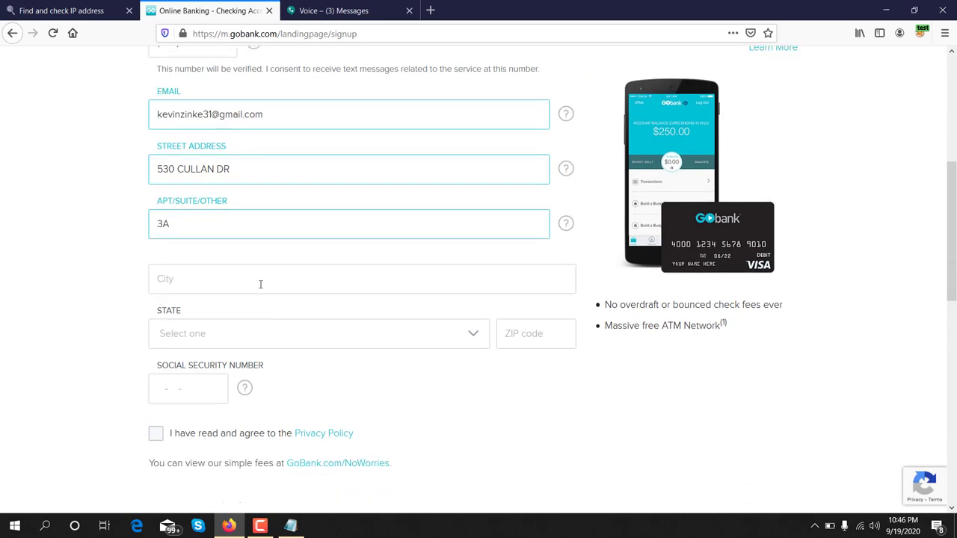
{"action": "left_click", "coordinate": [260, 281]}
Step: Back in Notepad, select the ZIP code at the end of line 2 and copy it
{"action": "left_click", "coordinate": [293, 460]}
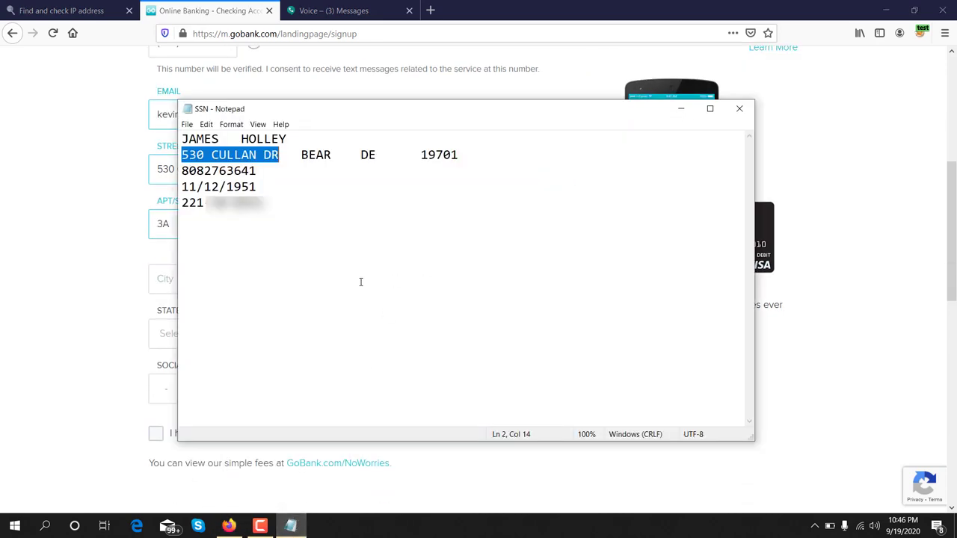
{"action": "left_click", "coordinate": [425, 155]}
{"action": "left_click_drag", "start_coordinate": [421, 155], "coordinate": [458, 155]}
{"action": "right_click", "coordinate": [447, 155]}
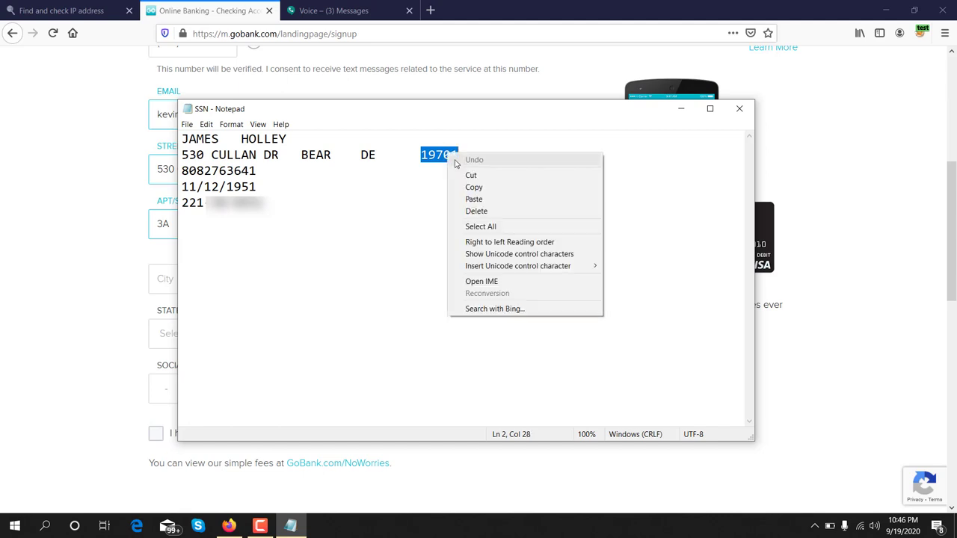
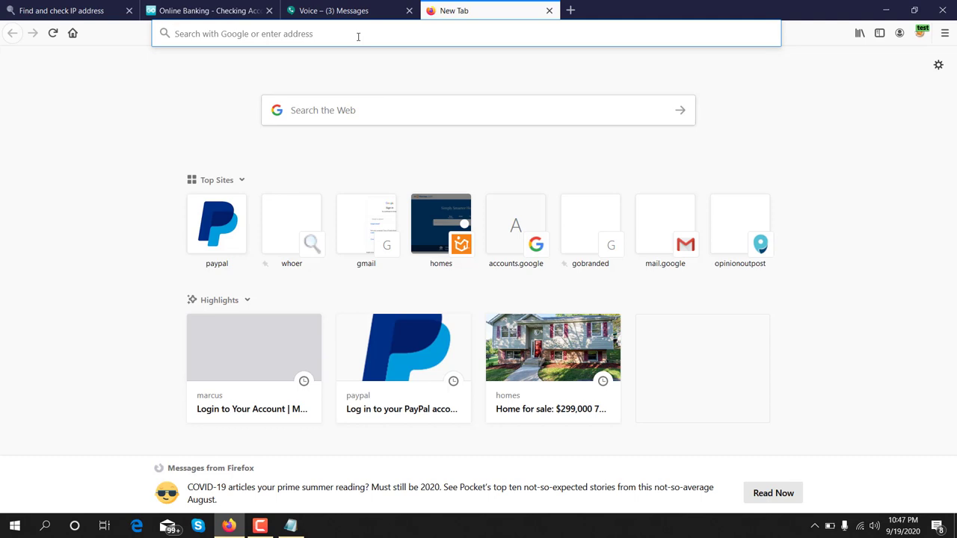
Step: Search Google for '19701 zip code' from the new tab's address bar
{"action": "type", "text": "19701"}
{"action": "type", "text": "z"}
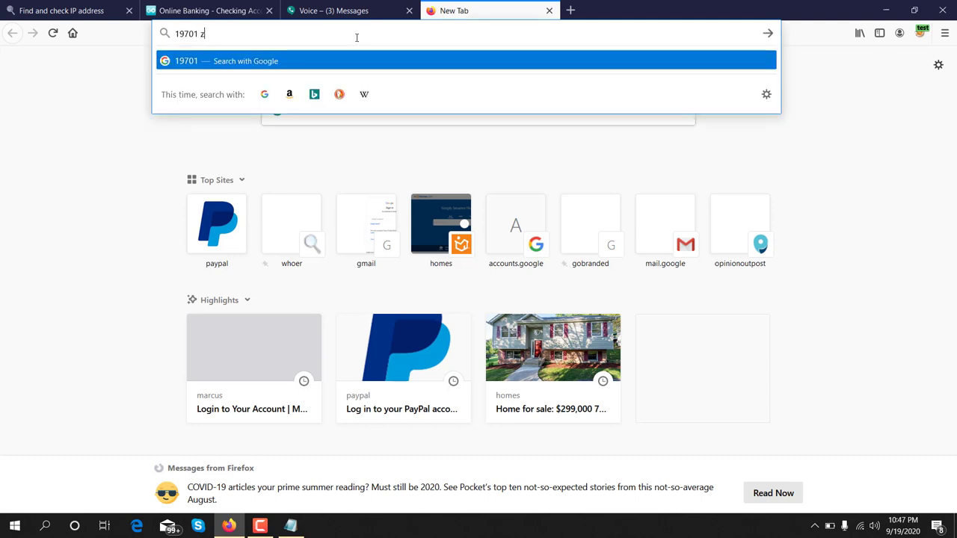
{"action": "type", "text": "ip code"}
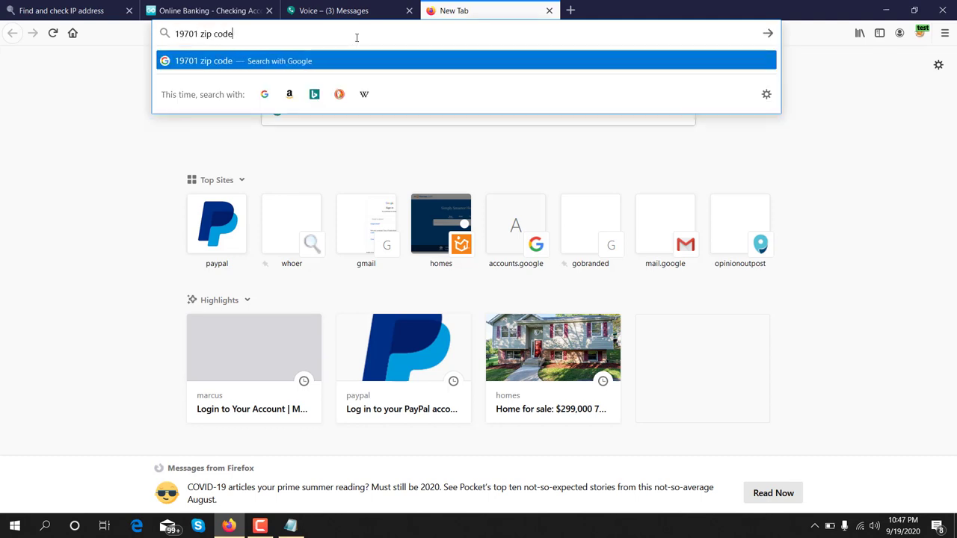
{"action": "key", "text": "Return"}
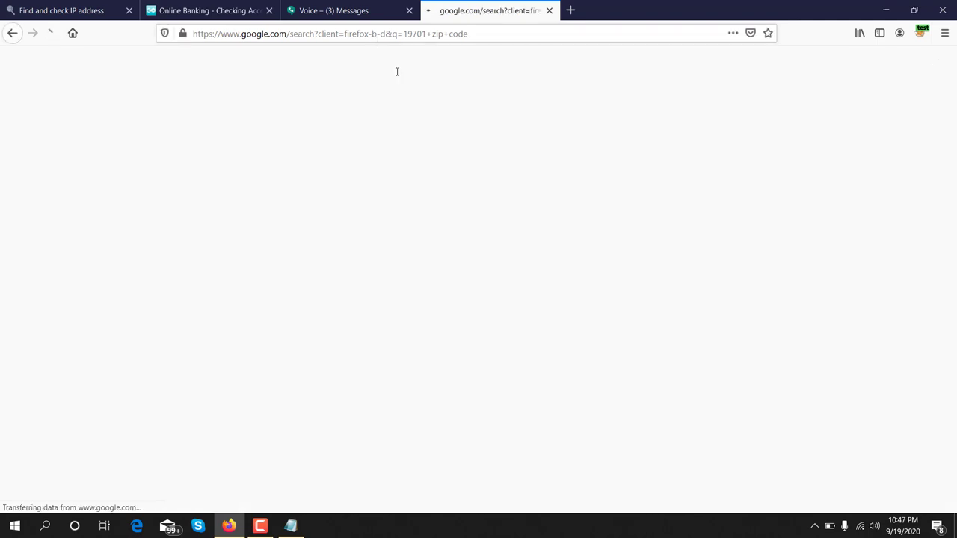
Step: Review the 19701 results identifying Bear, New Castle County, Delaware
{"action": "left_click_drag", "start_coordinate": [116, 92], "coordinate": [182, 91]}
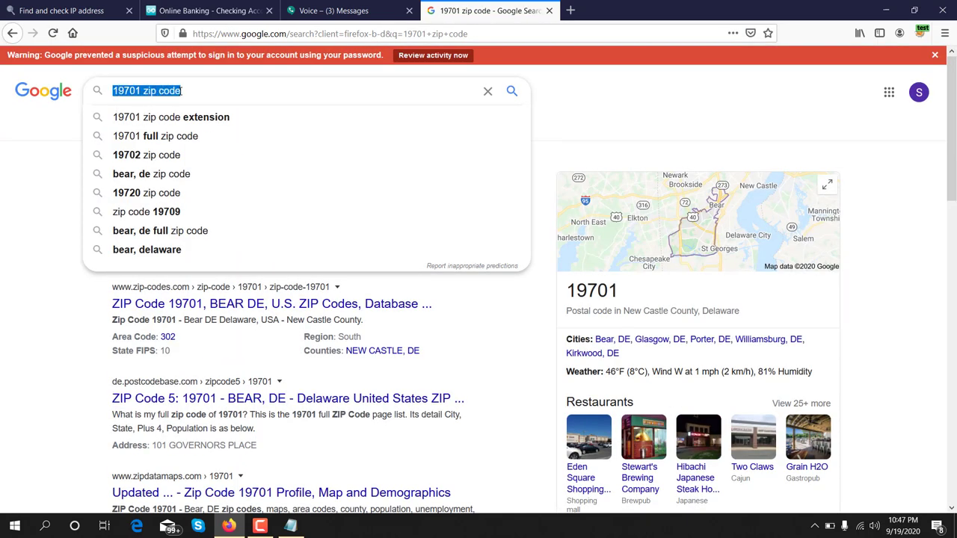
{"action": "left_click", "coordinate": [589, 93]}
{"action": "scroll", "coordinate": [506, 211], "scroll_direction": "down", "scroll_amount": 3}
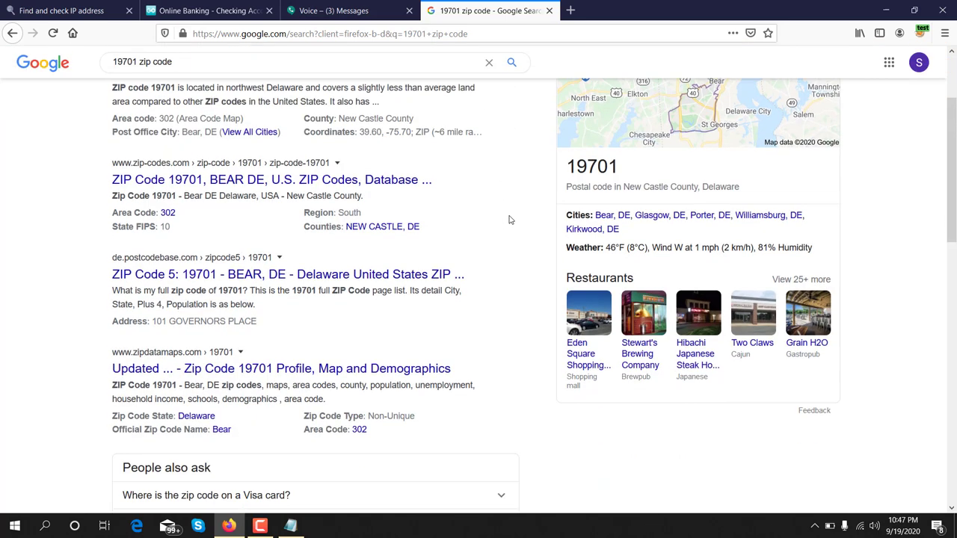
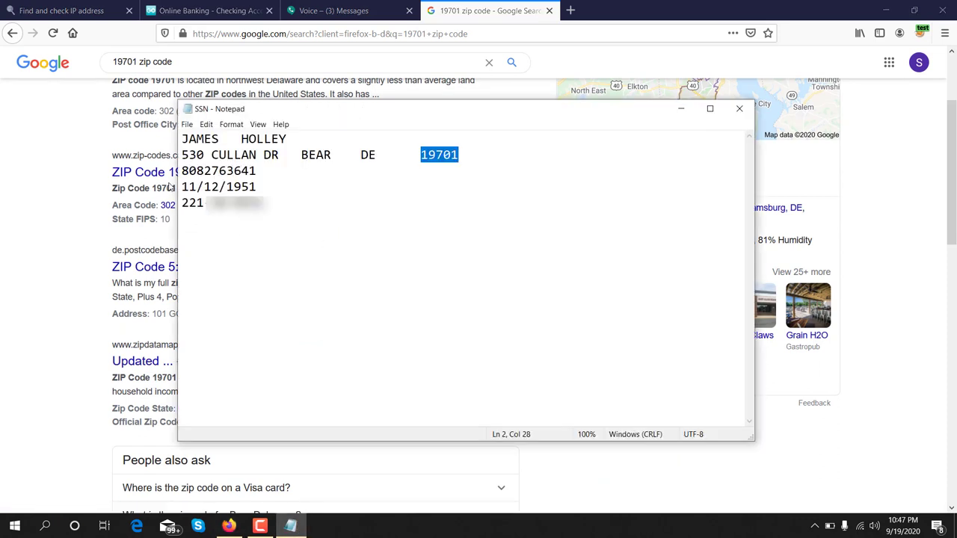
Step: Select the city name on the address line and copy it
{"action": "left_click", "coordinate": [312, 156]}
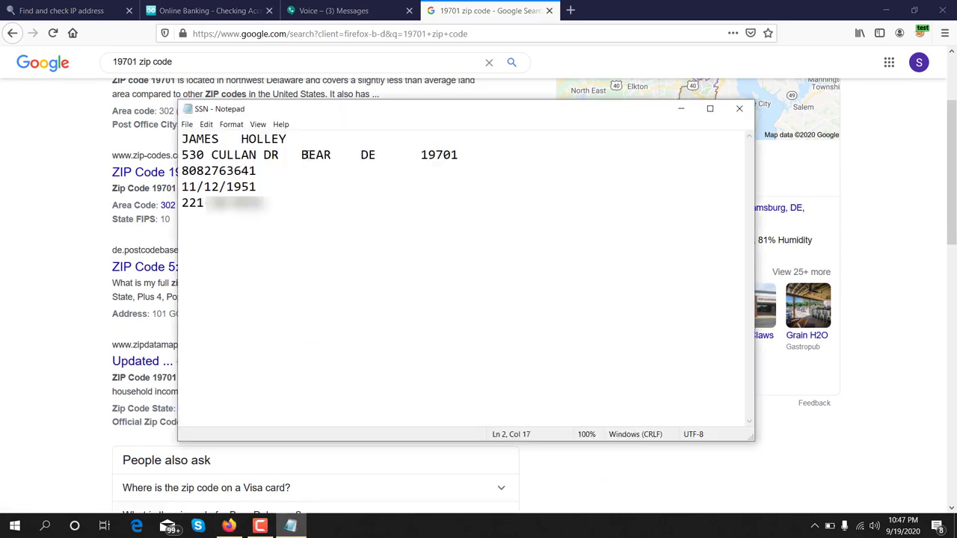
{"action": "double_click", "coordinate": [303, 155]}
{"action": "right_click", "coordinate": [329, 155]}
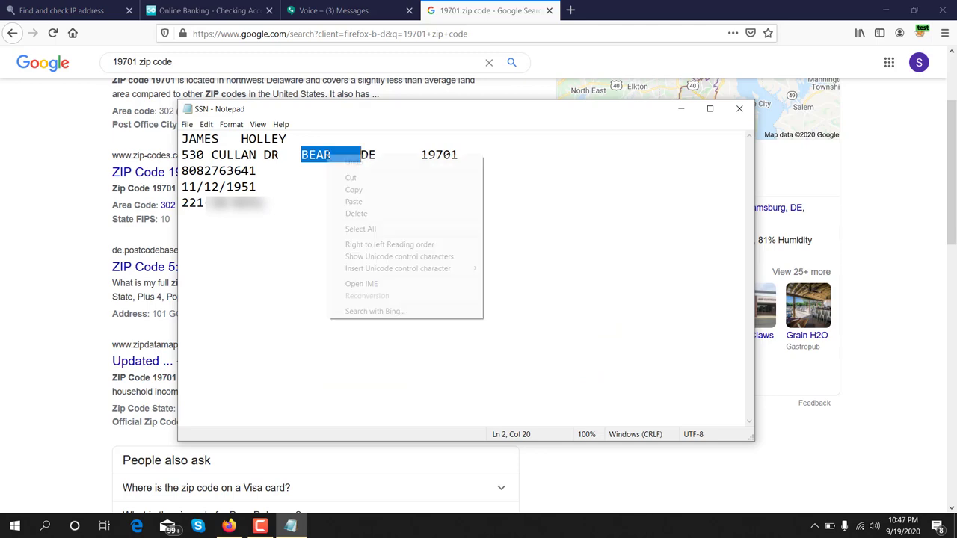
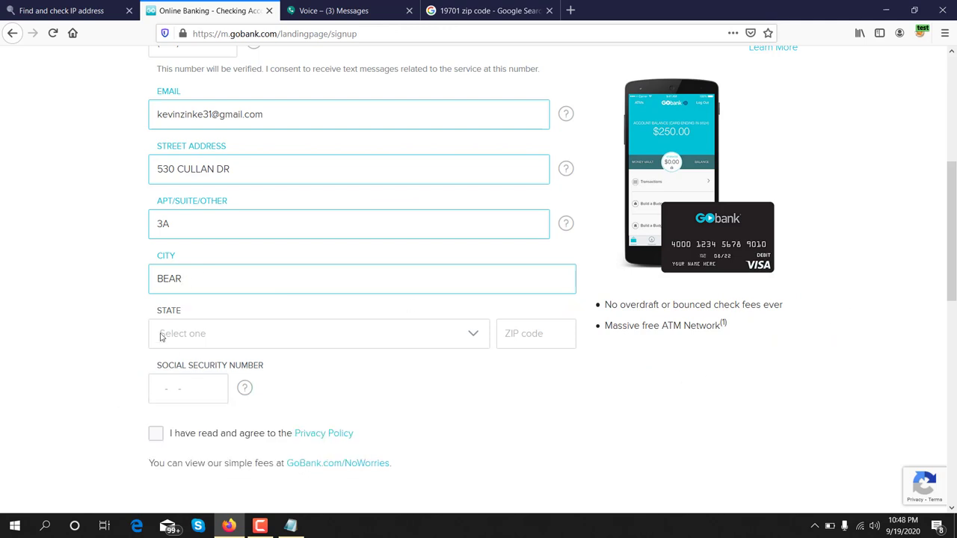
Step: Bring the Notepad file of applicant details in front of the Firefox signup form
{"action": "left_click", "coordinate": [290, 525]}
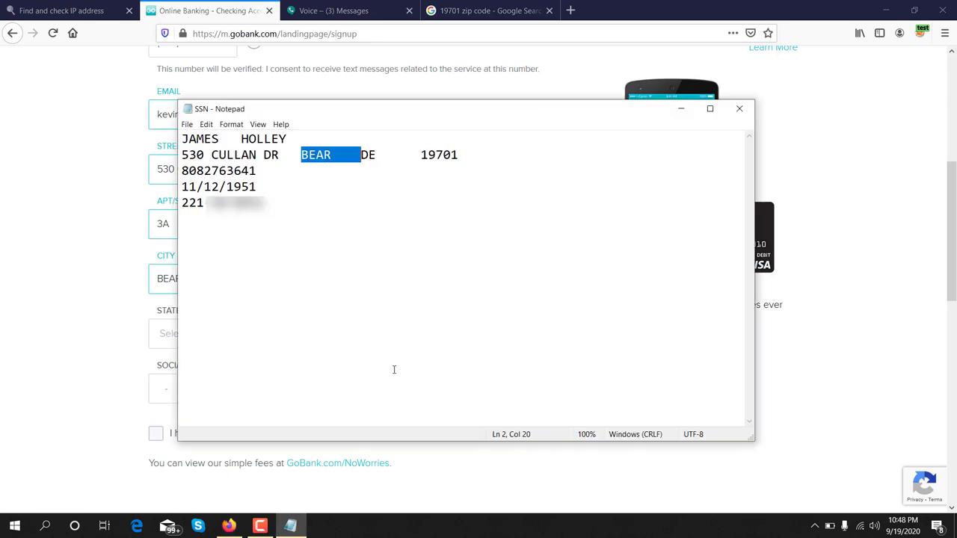
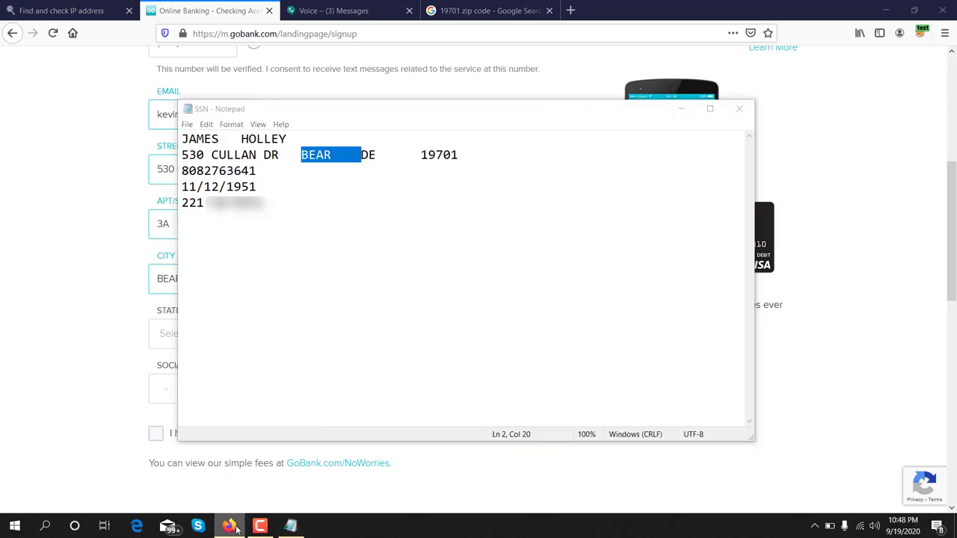
Step: In the Google tab, replace the 19701 search with a search for 'DE state'
{"action": "left_click", "coordinate": [230, 526]}
{"action": "left_click", "coordinate": [490, 11]}
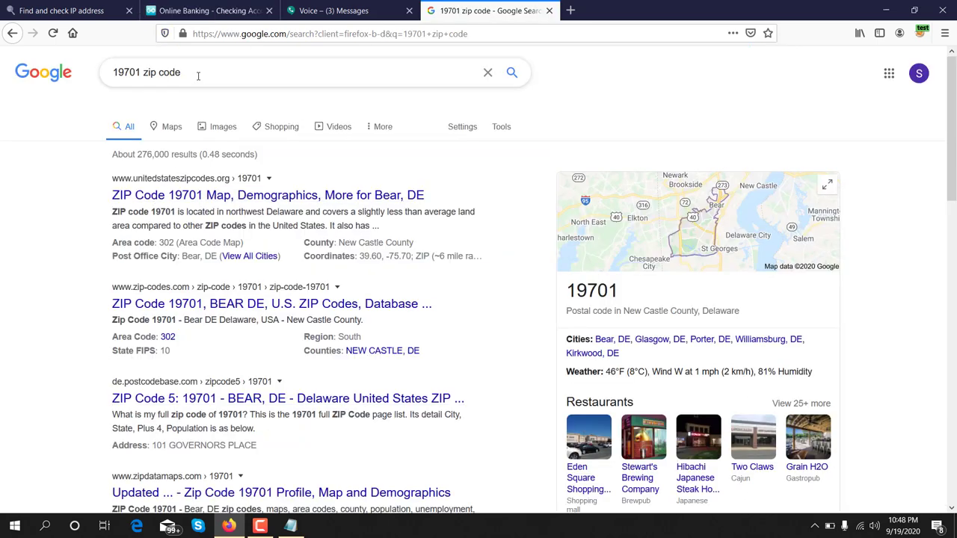
{"action": "left_click_drag", "start_coordinate": [197, 75], "coordinate": [71, 73]}
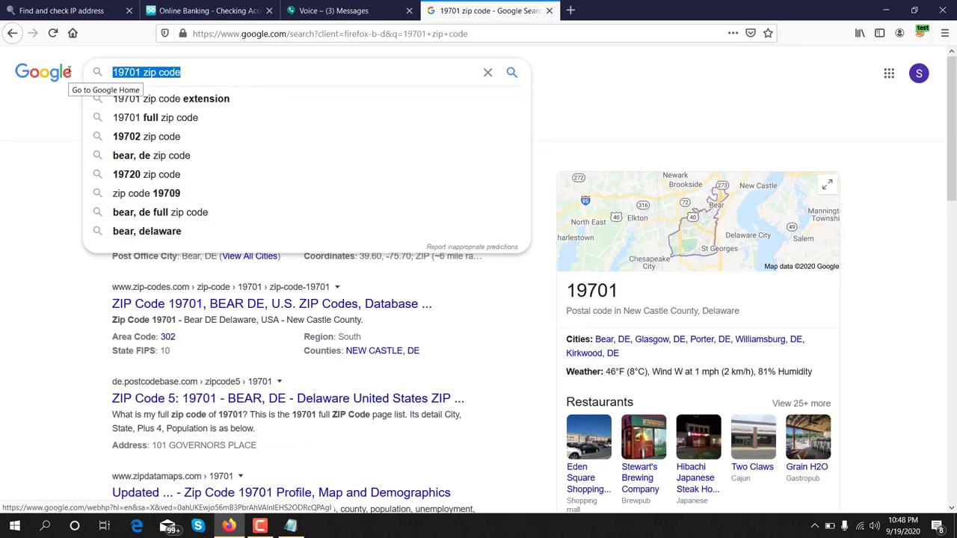
{"action": "type", "text": "DE state"}
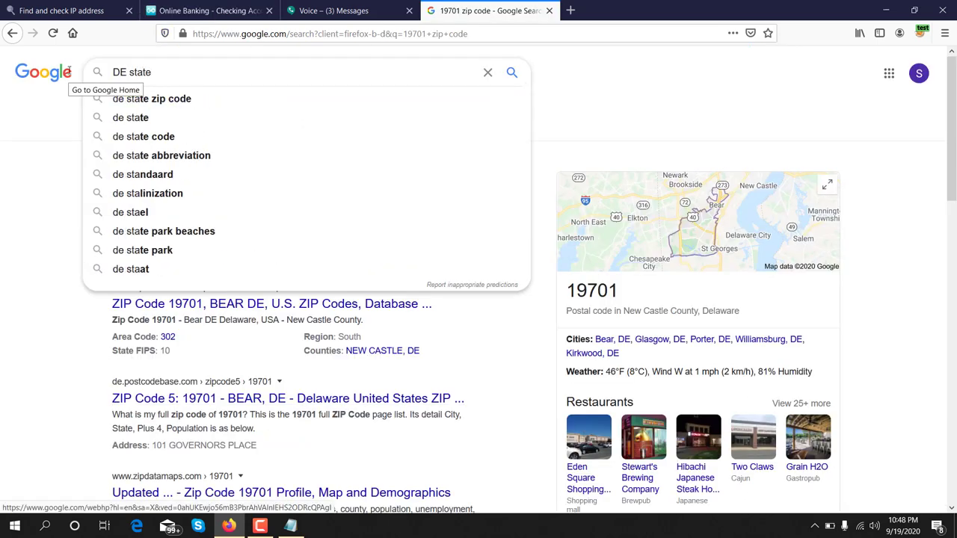
{"action": "key", "text": "Return"}
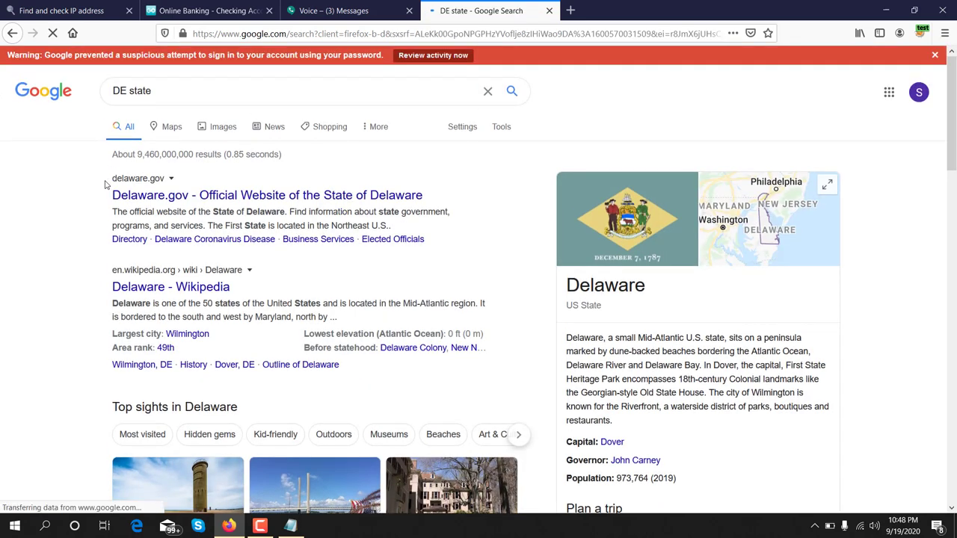
Step: Select the Delaware heading in the results, then return to the GoBank signup form
{"action": "left_click_drag", "start_coordinate": [106, 185], "coordinate": [148, 185]}
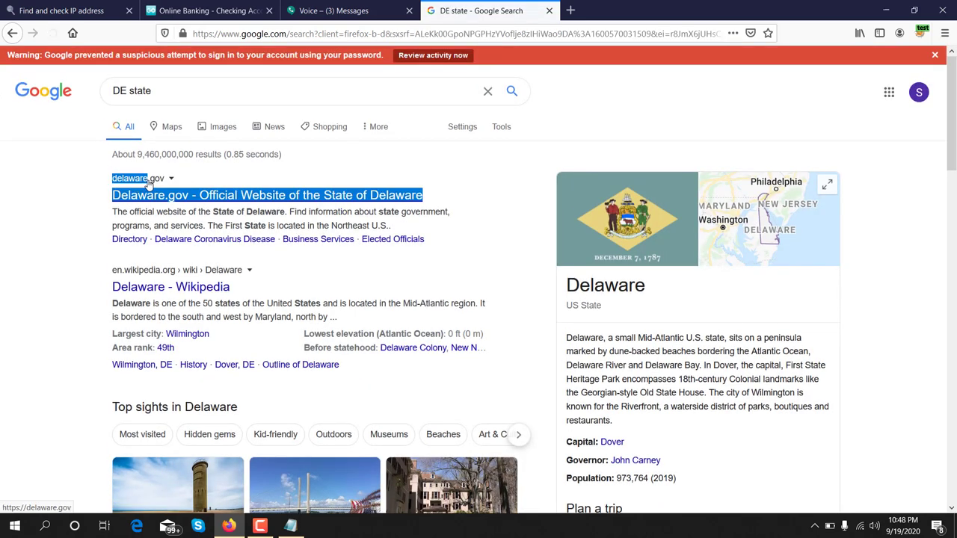
{"action": "left_click_drag", "start_coordinate": [566, 285], "coordinate": [646, 285]}
{"action": "left_click", "coordinate": [569, 285]}
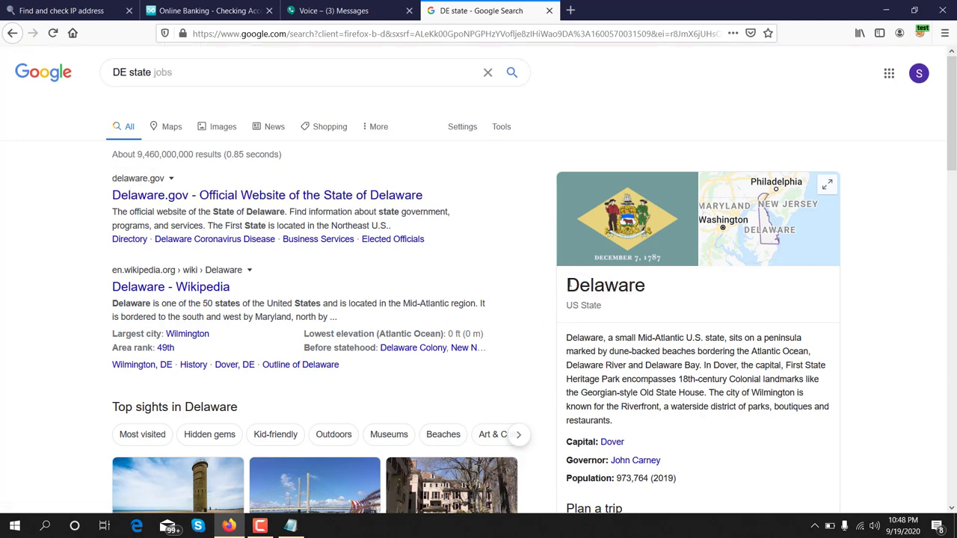
{"action": "left_click_drag", "start_coordinate": [568, 285], "coordinate": [646, 285]}
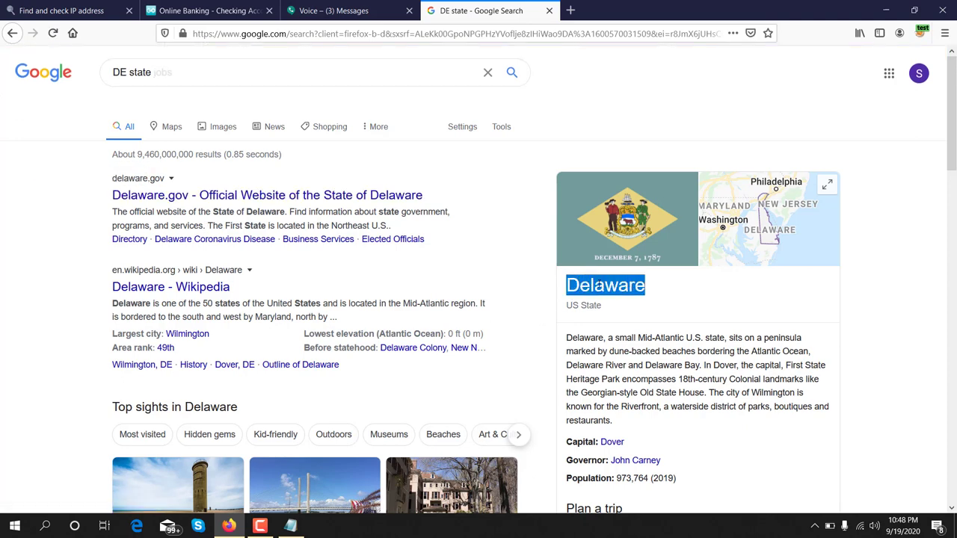
{"action": "left_click", "coordinate": [243, 10]}
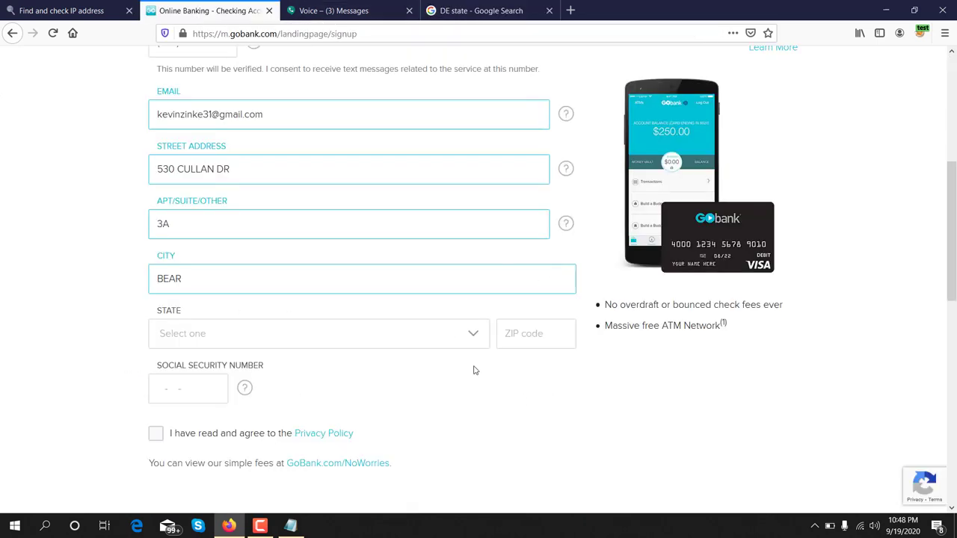
Step: Set State to Delaware and copy ZIP 19701 from the notes, ready for the ZIP field
{"action": "left_click", "coordinate": [473, 338]}
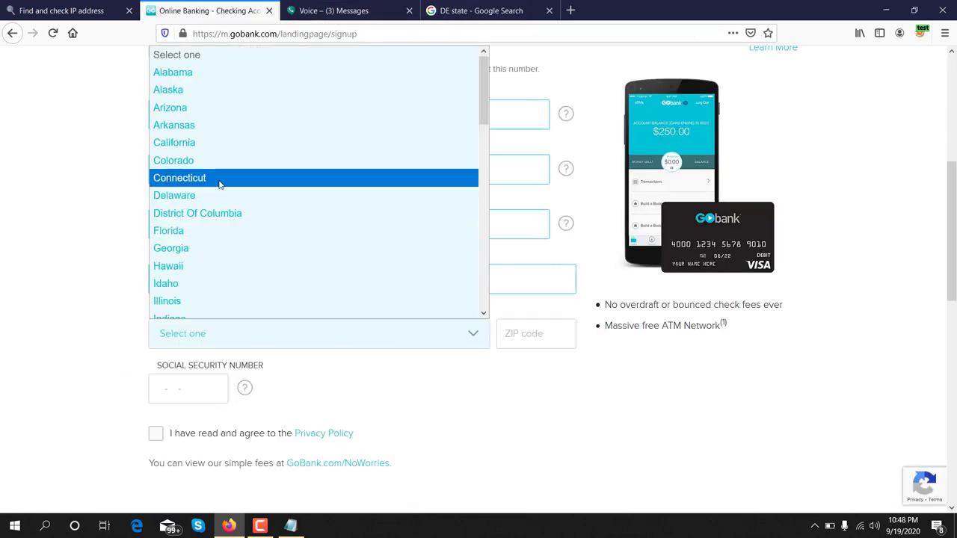
{"action": "left_click", "coordinate": [197, 205]}
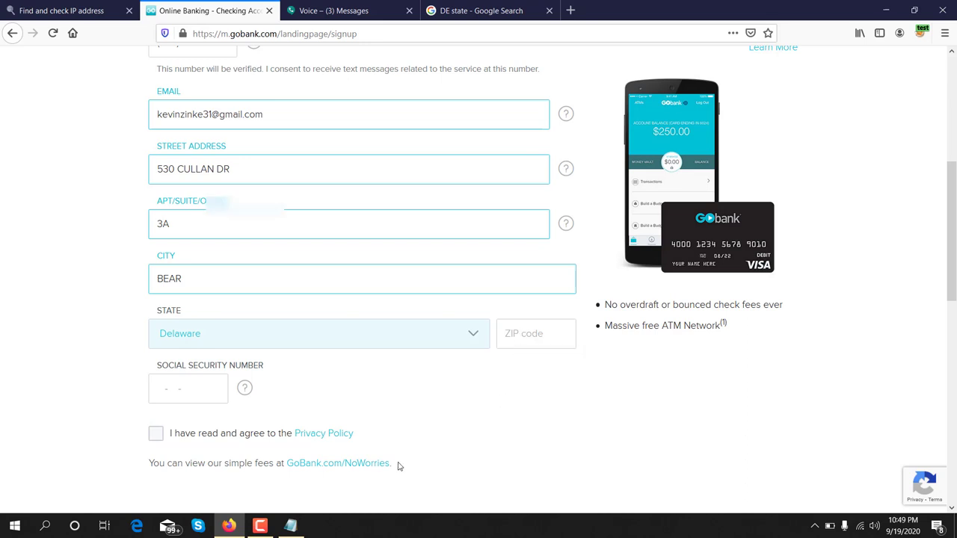
{"action": "left_click", "coordinate": [292, 530]}
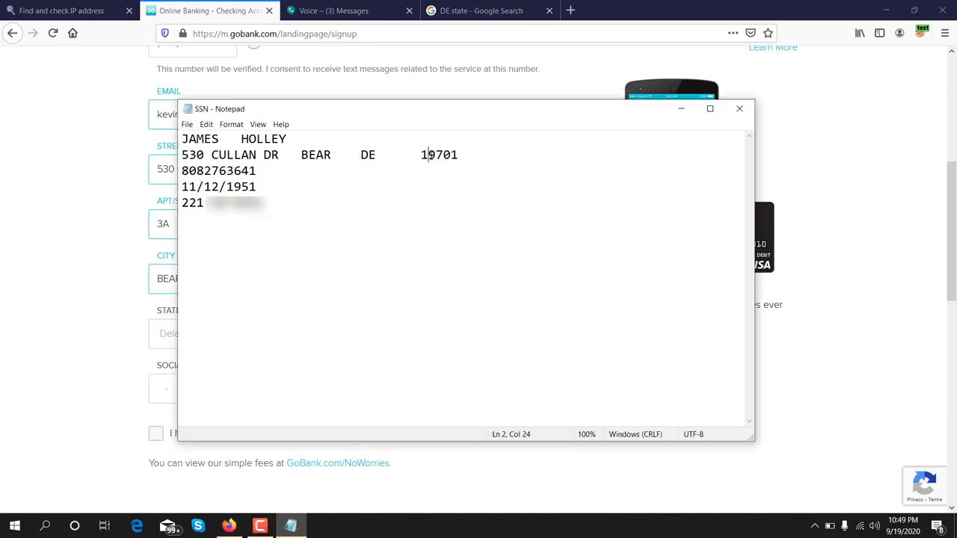
{"action": "double_click", "coordinate": [433, 155]}
{"action": "right_click", "coordinate": [431, 156]}
{"action": "left_click", "coordinate": [456, 191]}
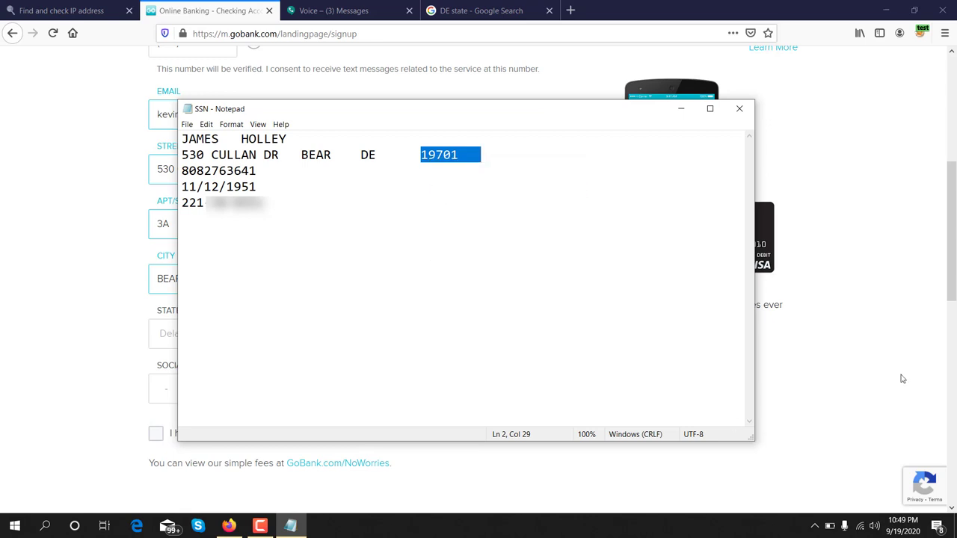
{"action": "left_click", "coordinate": [902, 377]}
{"action": "left_click", "coordinate": [563, 337]}
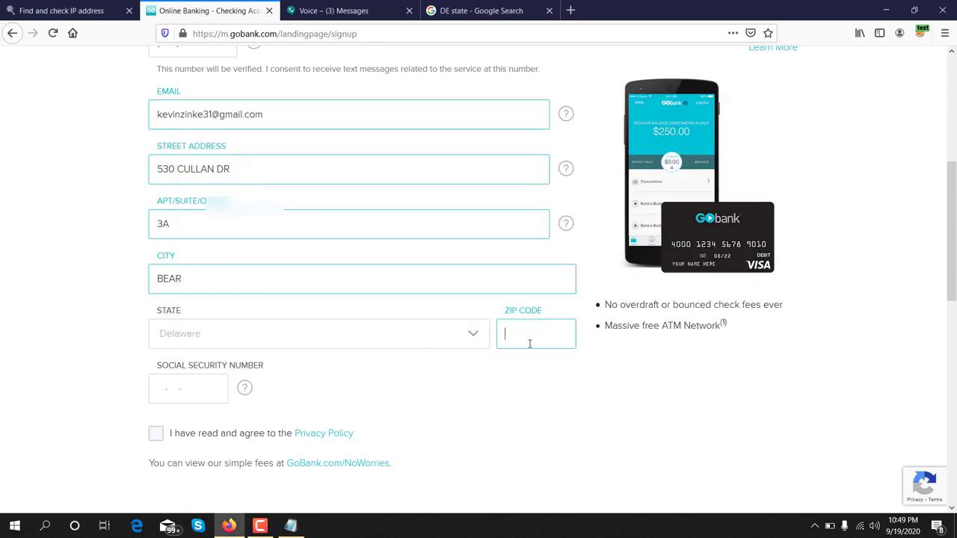
Step: Paste 19701 into the ZIP code field and select the Social Security number line in the notes
{"action": "key", "text": "ctrl+v"}
{"action": "mouse_move", "coordinate": [180, 395]}
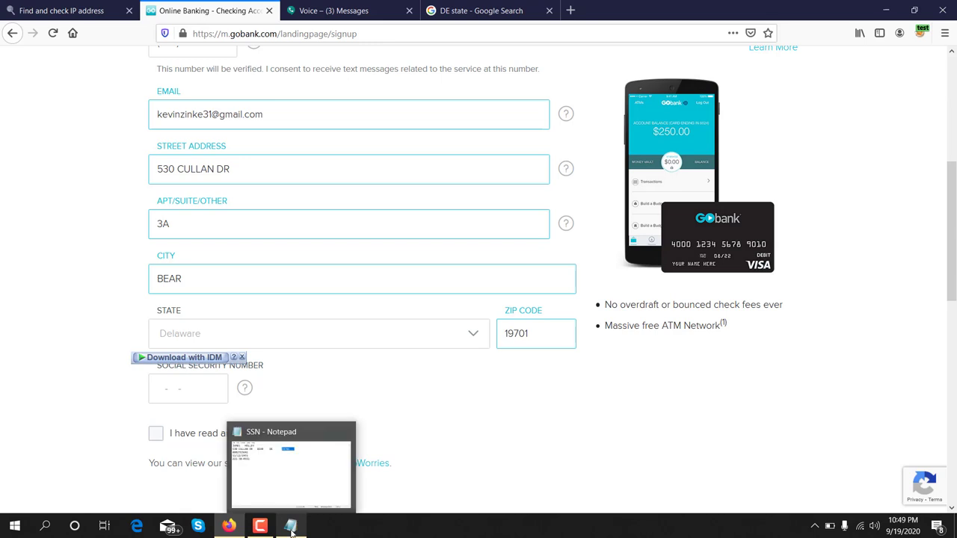
{"action": "left_click", "coordinate": [292, 527]}
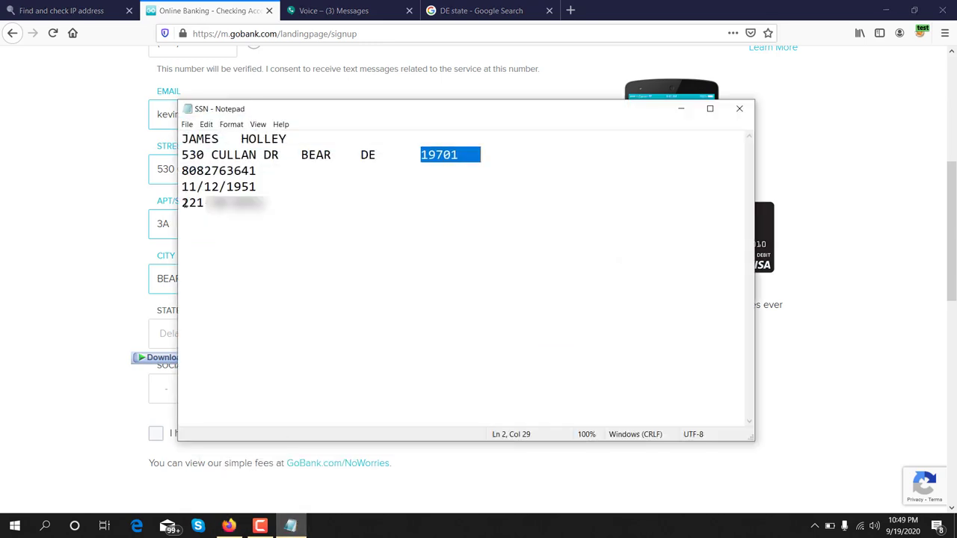
{"action": "left_click_drag", "start_coordinate": [183, 202], "coordinate": [263, 203]}
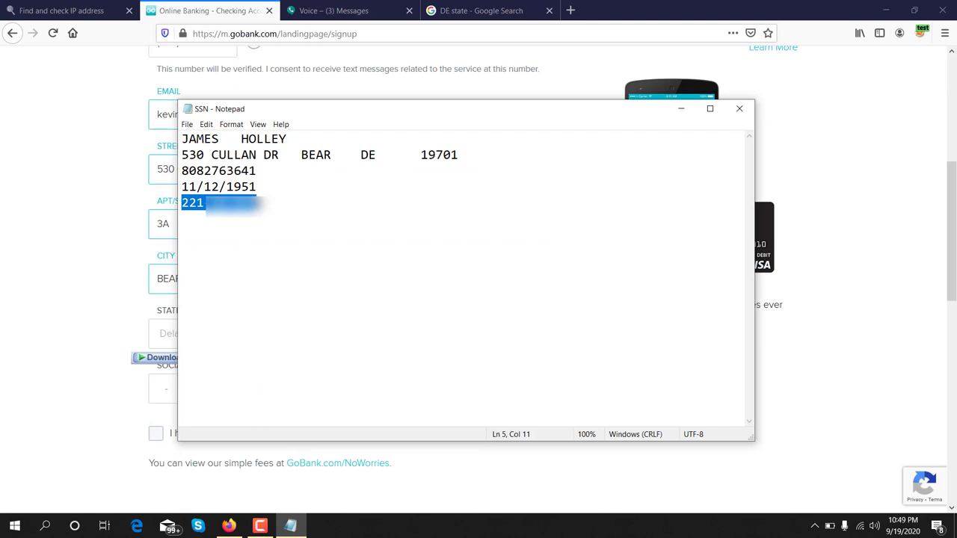
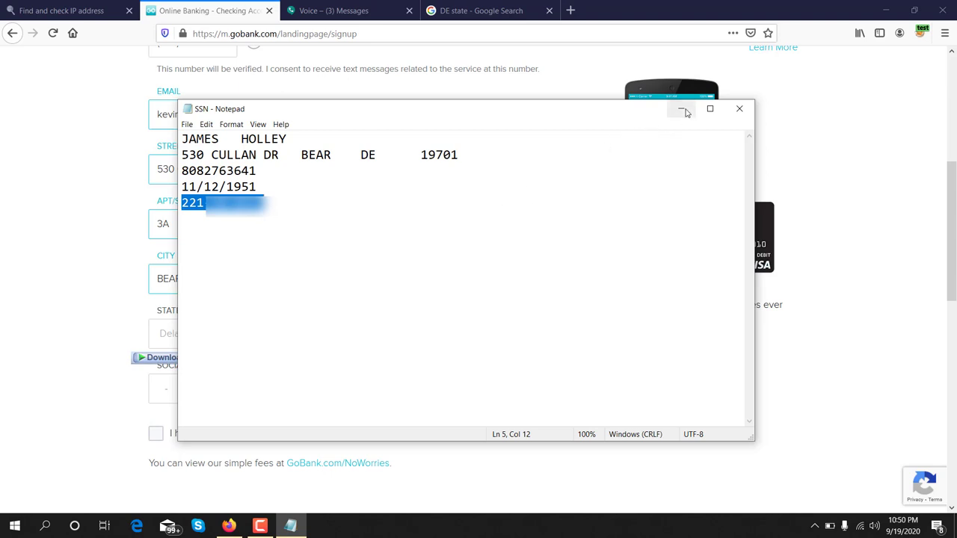
Step: Paste the Social Security number from the notes into its field and accept the Privacy Policy
{"action": "left_click", "coordinate": [681, 108]}
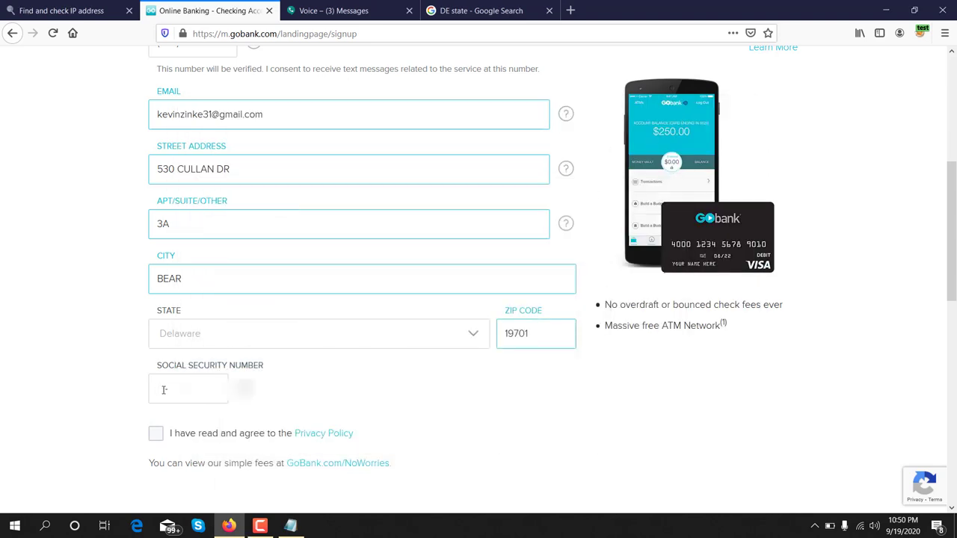
{"action": "key", "text": "ctrl+v"}
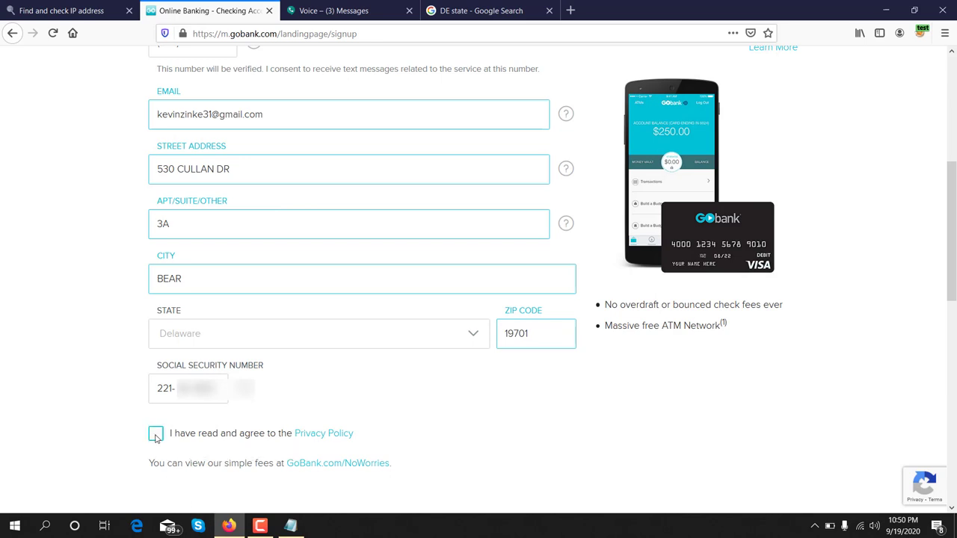
{"action": "left_click", "coordinate": [156, 437]}
{"action": "scroll", "coordinate": [156, 438], "scroll_direction": "down", "scroll_amount": 3}
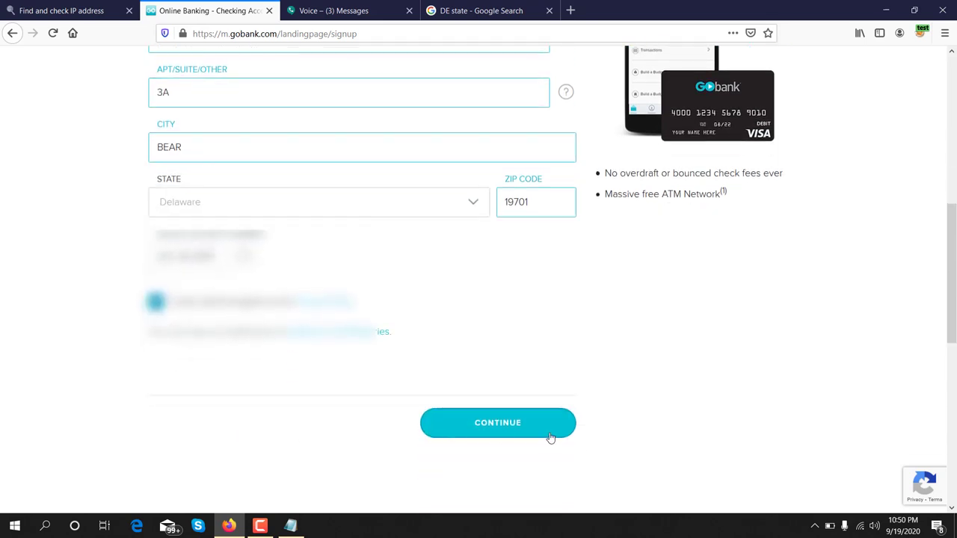
Step: Submit the signup details and pass the captcha by selecting both traffic-light tiles
{"action": "left_click", "coordinate": [478, 426]}
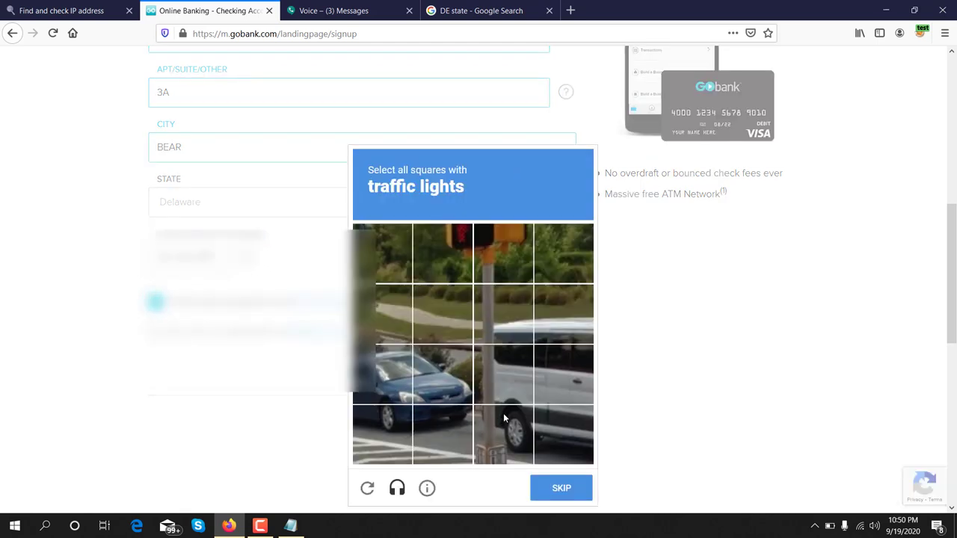
{"action": "left_click", "coordinate": [464, 243]}
{"action": "left_click", "coordinate": [505, 239]}
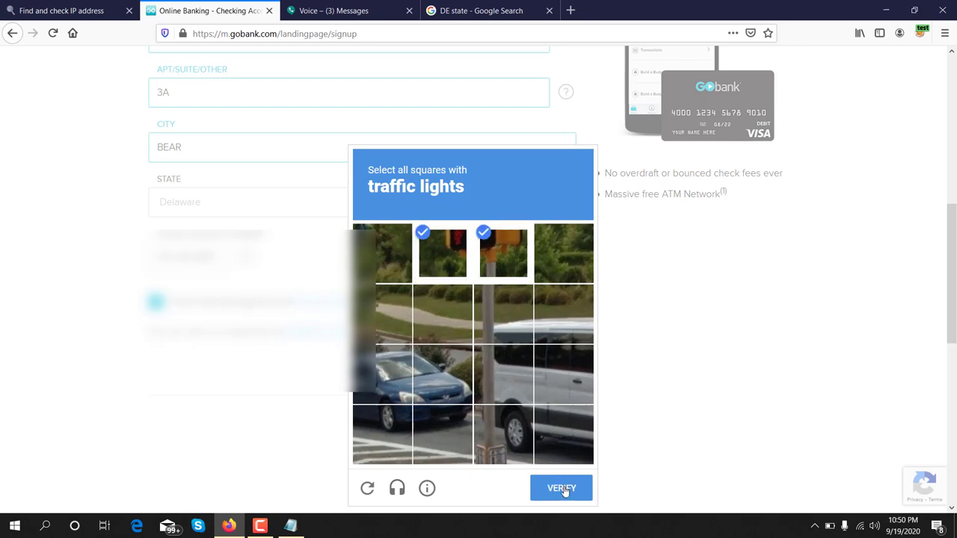
{"action": "left_click", "coordinate": [561, 489]}
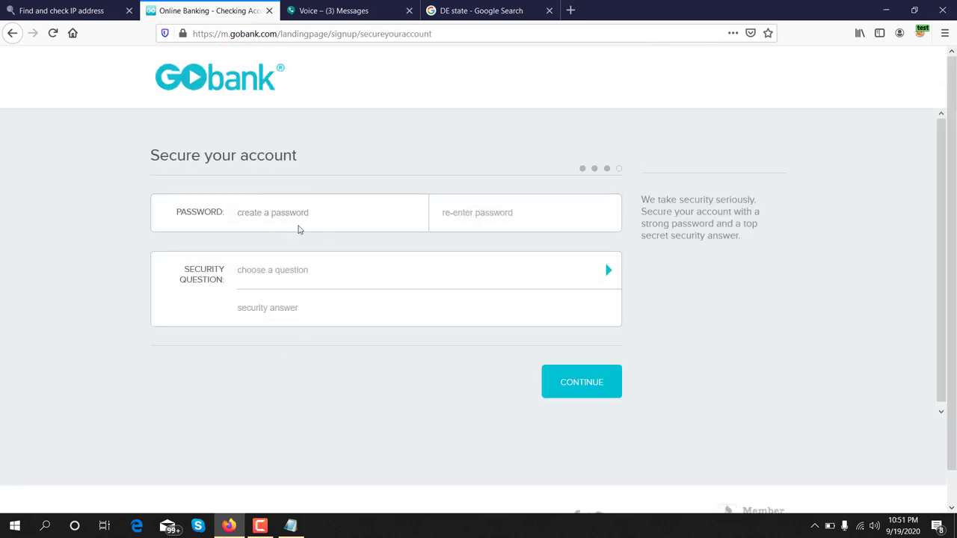
Step: Enter the account password and its confirmation, checking the 8-character and number requirements
{"action": "left_click", "coordinate": [306, 217]}
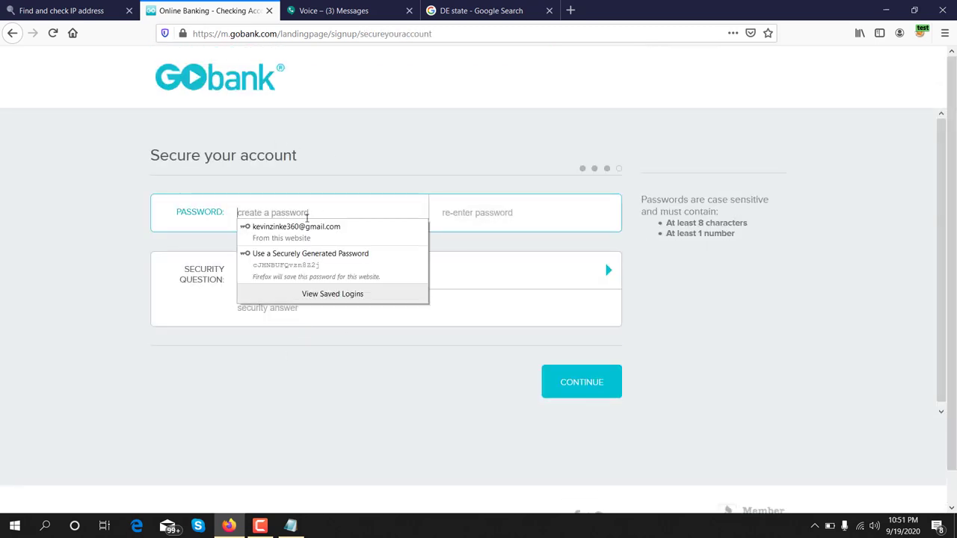
{"action": "type", "text": "•"}
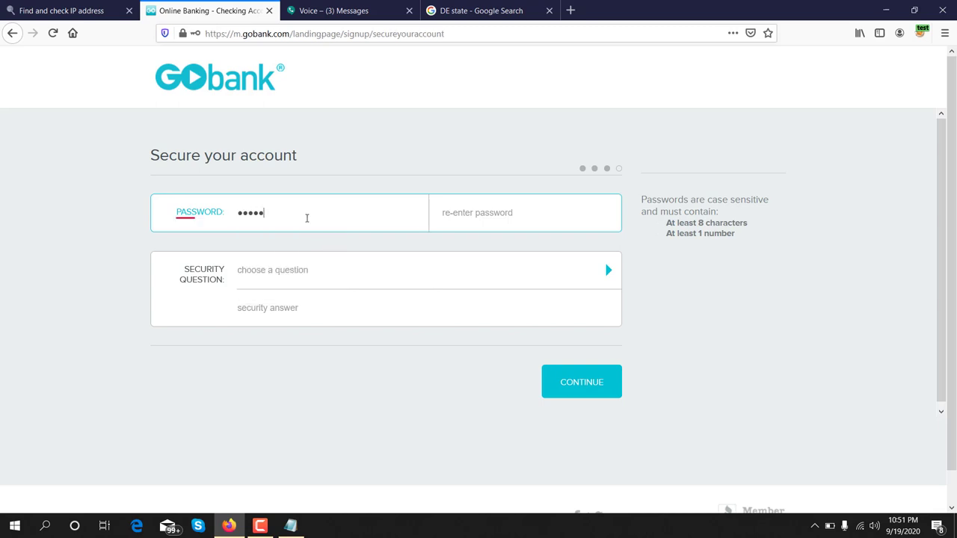
{"action": "type", "text": "••••••••"}
{"action": "left_click", "coordinate": [482, 212]}
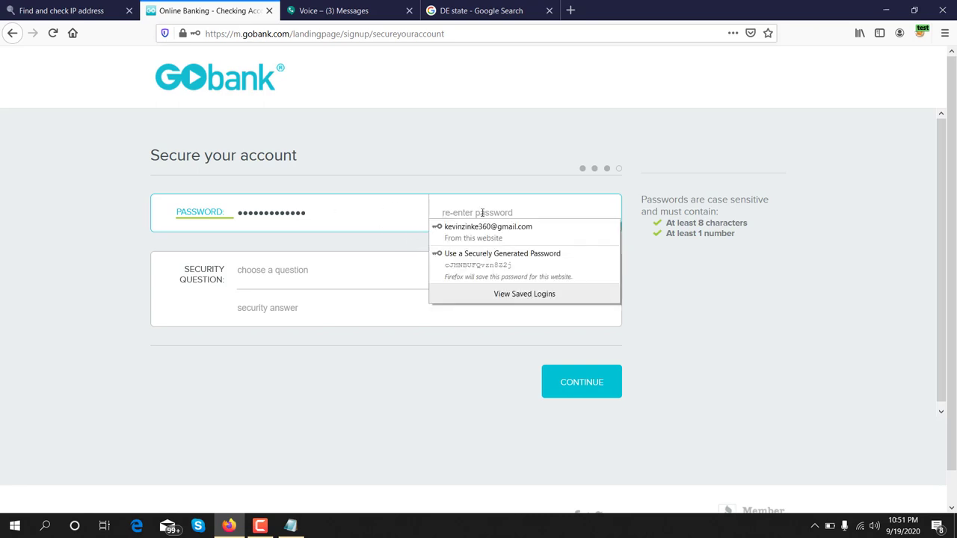
{"action": "type", "text": "••"}
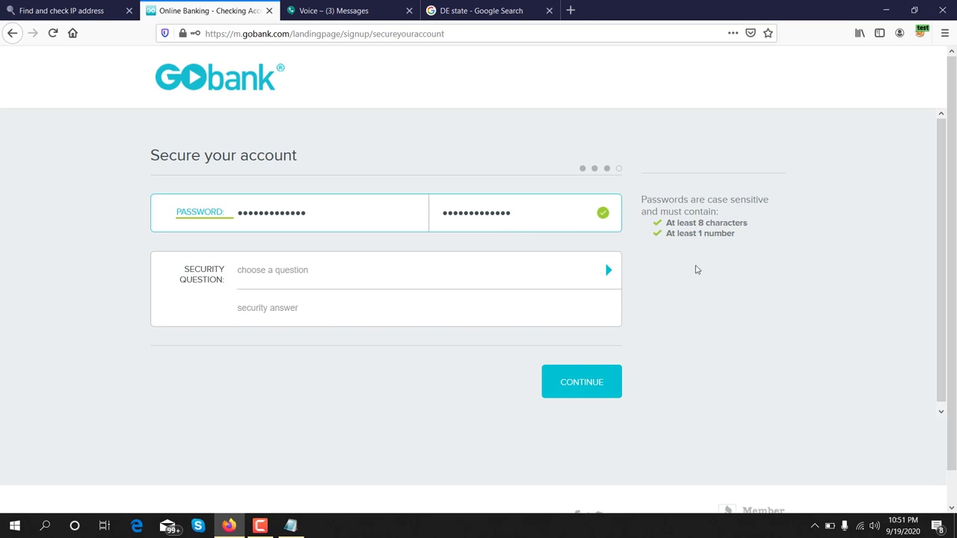
{"action": "left_click_drag", "start_coordinate": [668, 223], "coordinate": [666, 233]}
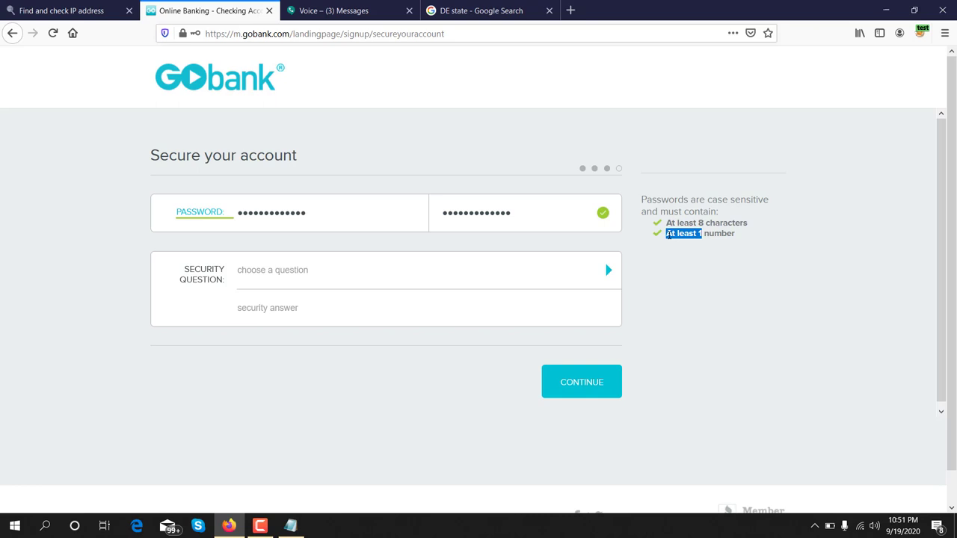
{"action": "left_click", "coordinate": [696, 255]}
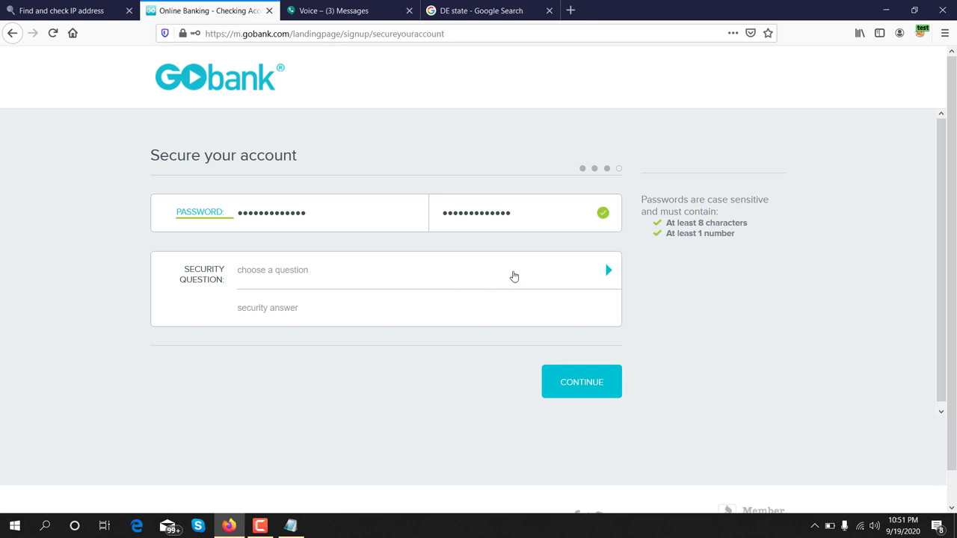
Step: Choose 'What city were you born in?' as the security question
{"action": "left_click", "coordinate": [424, 278]}
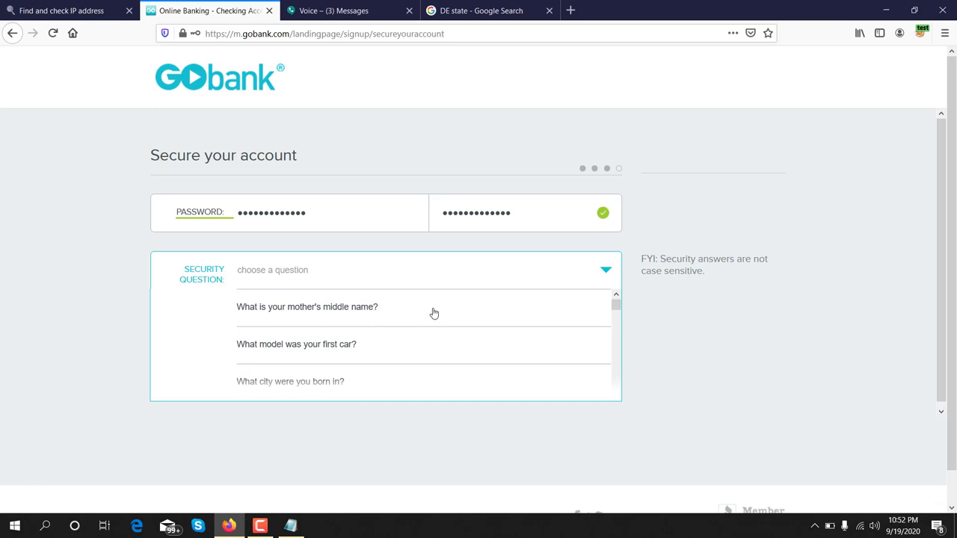
{"action": "scroll", "coordinate": [430, 315], "scroll_direction": "down", "scroll_amount": 1}
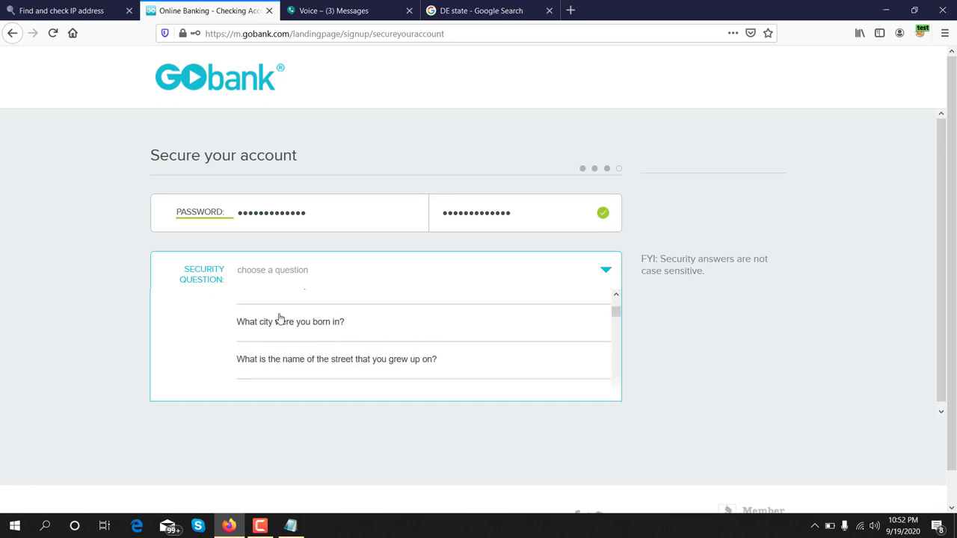
{"action": "left_click", "coordinate": [350, 321]}
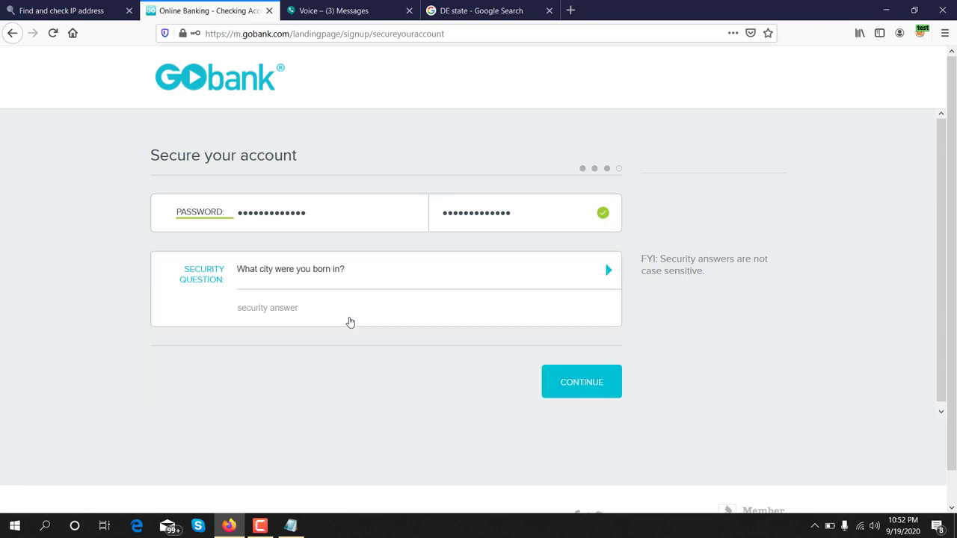
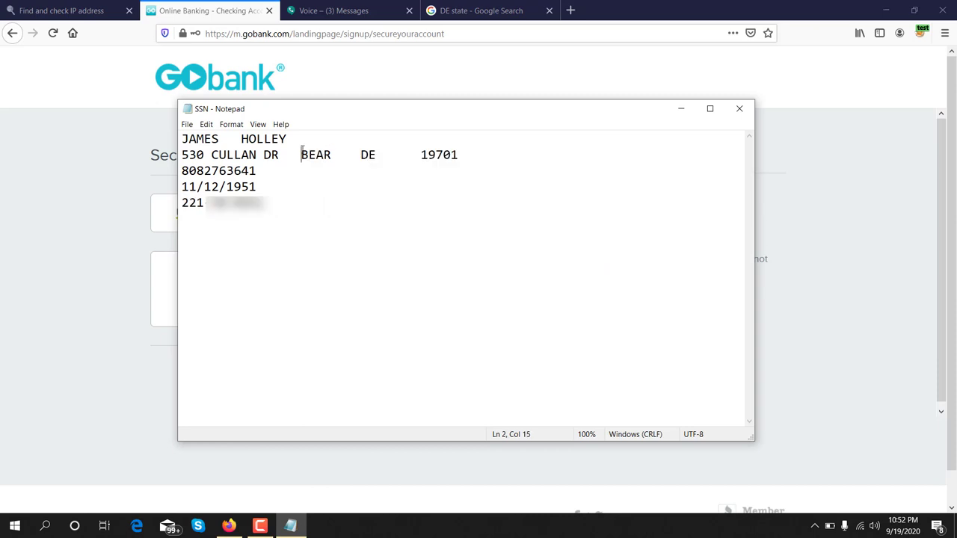
Step: Copy the city from the Notepad address line into the security answer, trim it, and submit
{"action": "double_click", "coordinate": [310, 154]}
{"action": "right_click", "coordinate": [310, 155]}
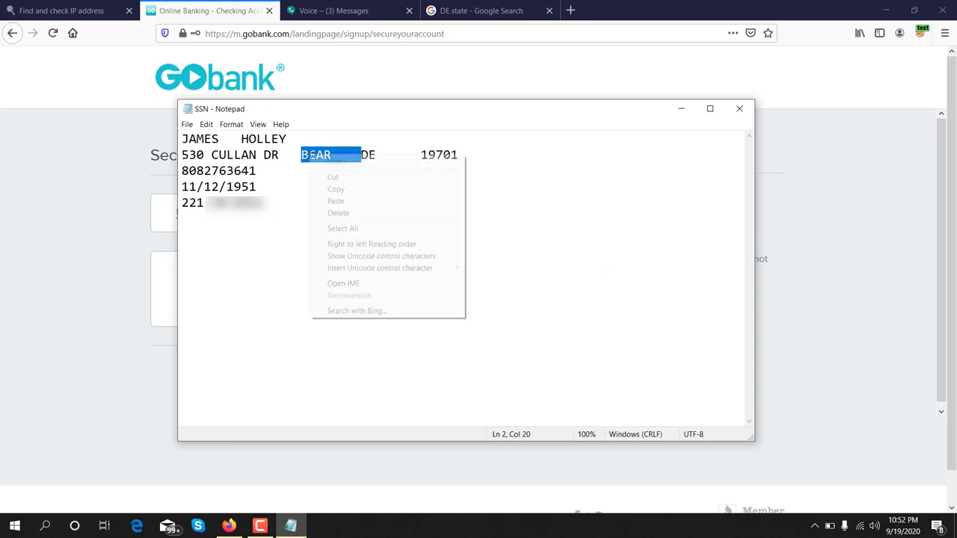
{"action": "left_click", "coordinate": [334, 189]}
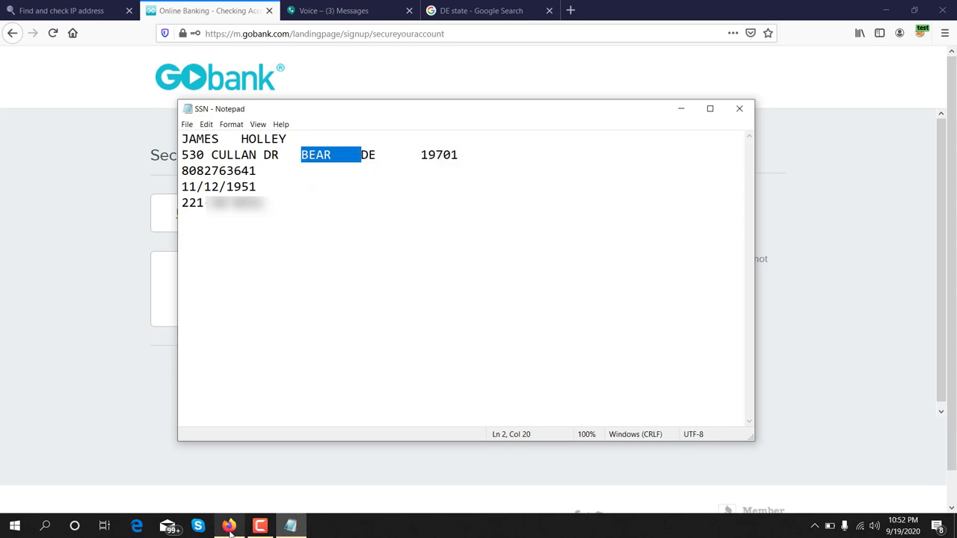
{"action": "left_click", "coordinate": [228, 525]}
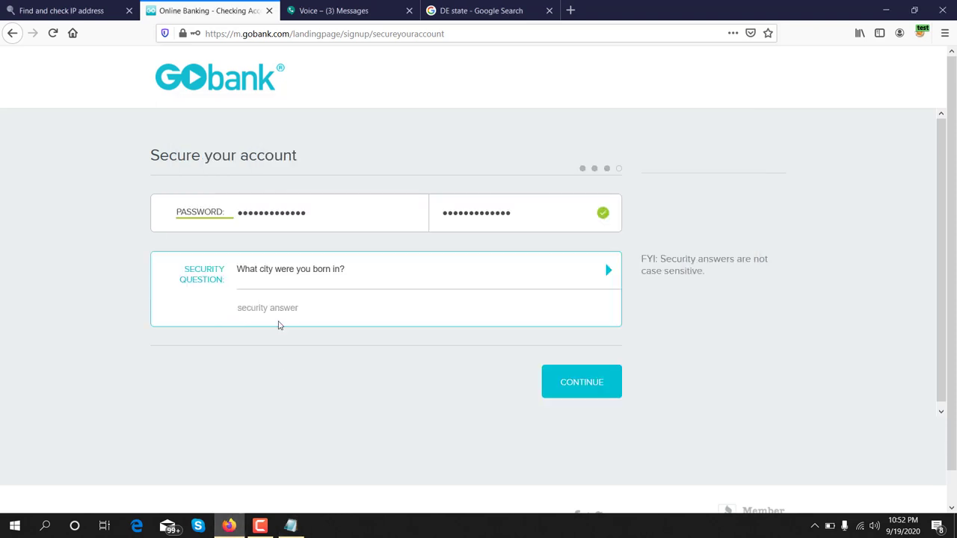
{"action": "key", "text": "ctrl+v"}
{"action": "key", "text": "BackSpace"}
{"action": "key", "text": "BackSpace"}
{"action": "key", "text": "BackSpace"}
{"action": "key", "text": "BackSpace"}
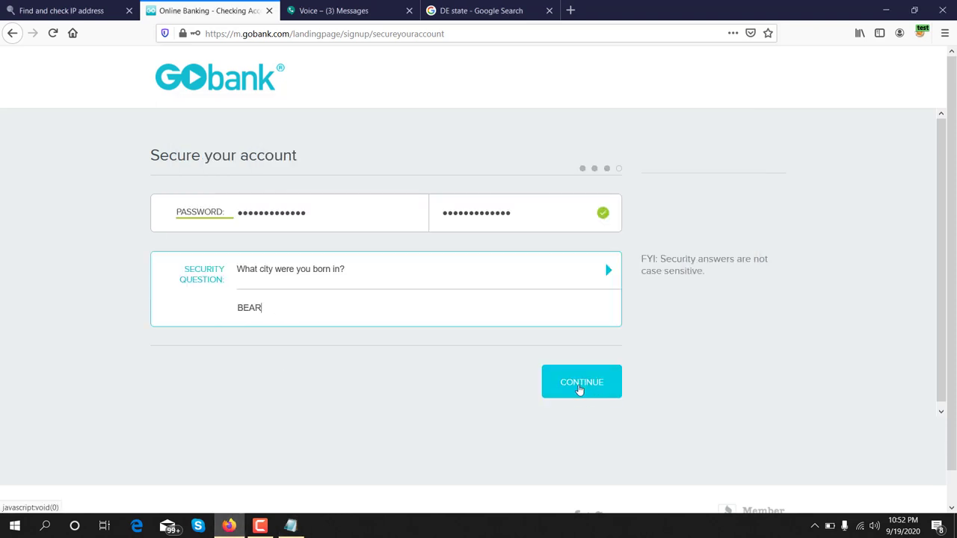
{"action": "left_click", "coordinate": [579, 384]}
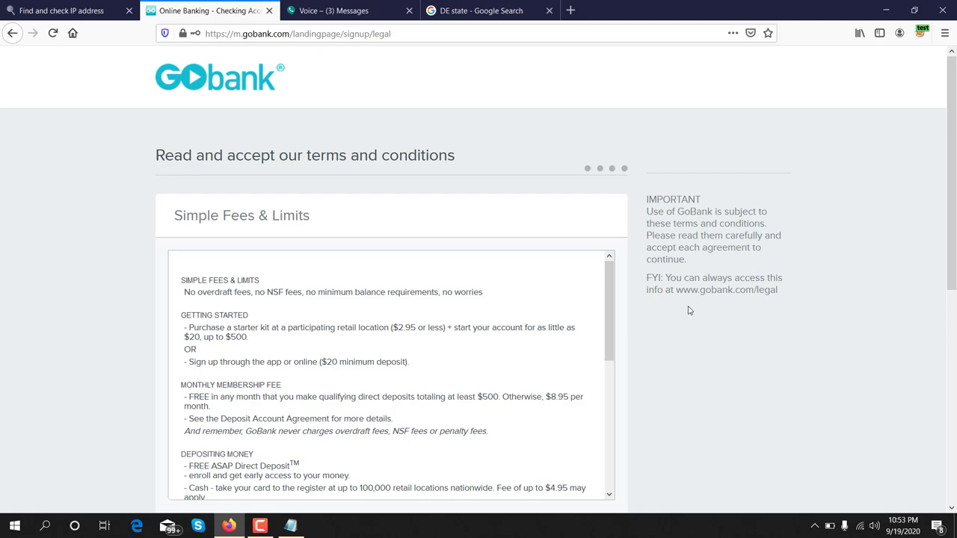
Step: Accept the Fees & Limits, Electronic Communications, Deposit Account and Privacy Policy agreements
{"action": "scroll", "coordinate": [688, 309], "scroll_direction": "down", "scroll_amount": 5}
{"action": "scroll", "coordinate": [275, 133], "scroll_direction": "down", "scroll_amount": 4}
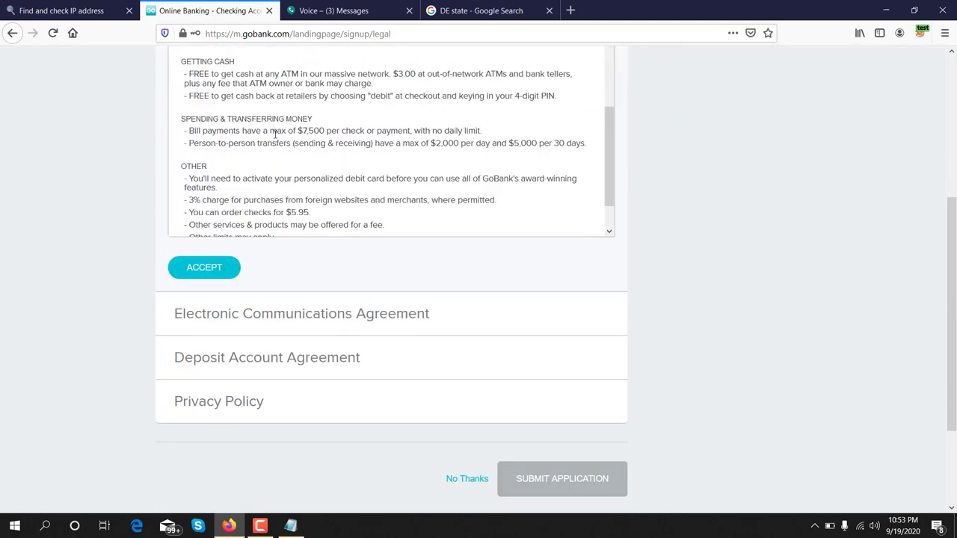
{"action": "scroll", "coordinate": [276, 99], "scroll_direction": "down", "scroll_amount": 1}
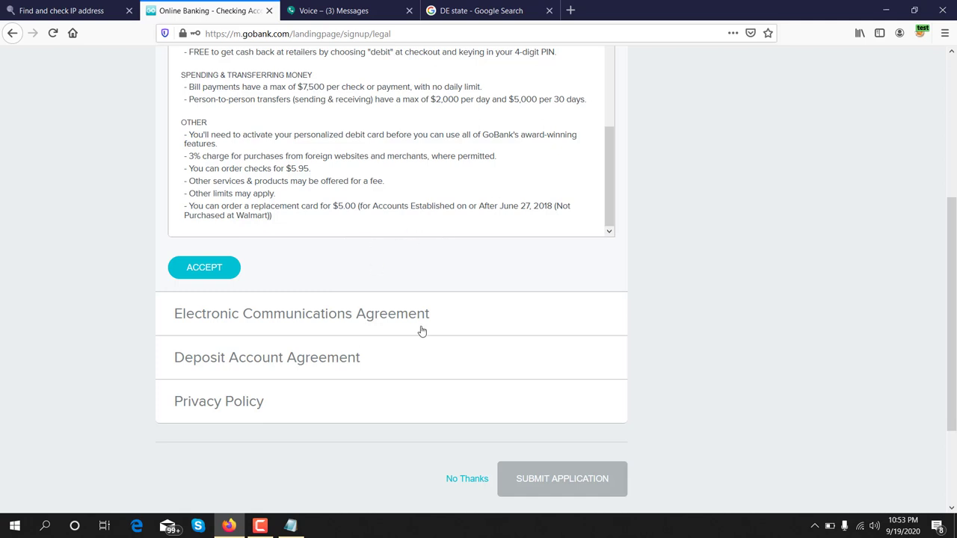
{"action": "left_click", "coordinate": [201, 268]}
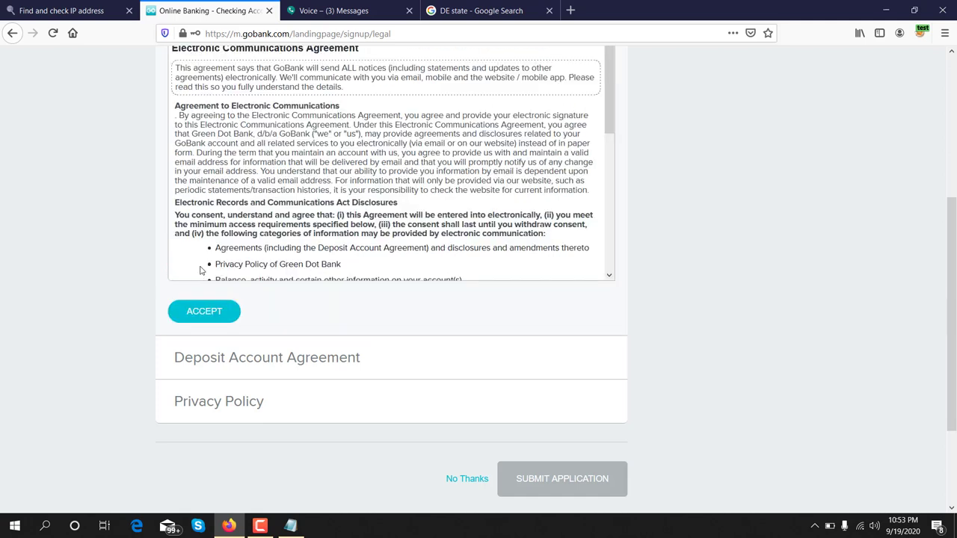
{"action": "left_click", "coordinate": [197, 322]}
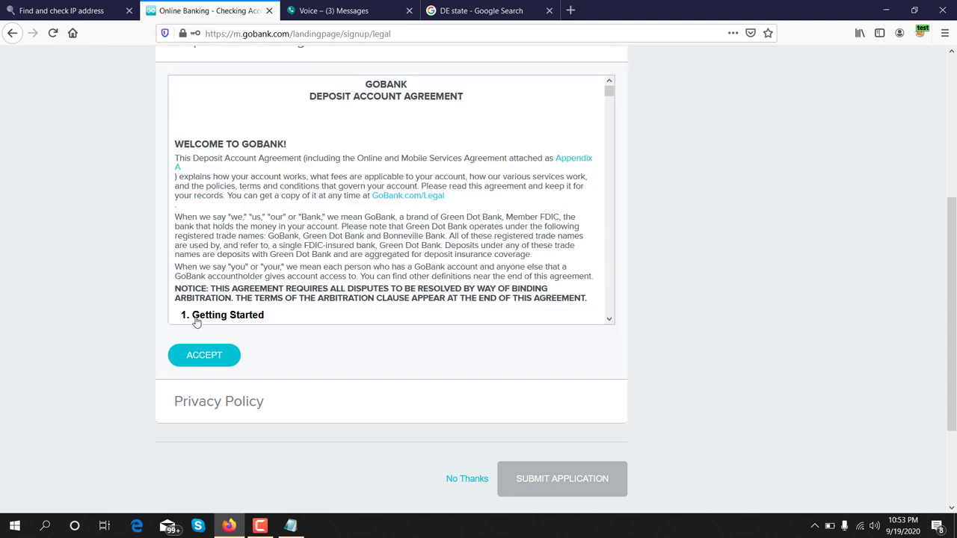
{"action": "left_click", "coordinate": [200, 357]}
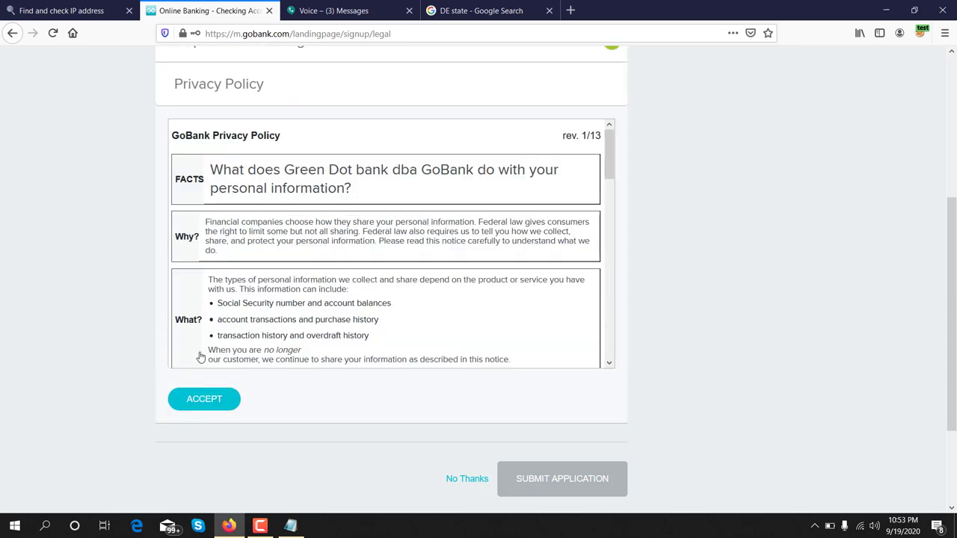
{"action": "left_click", "coordinate": [210, 402]}
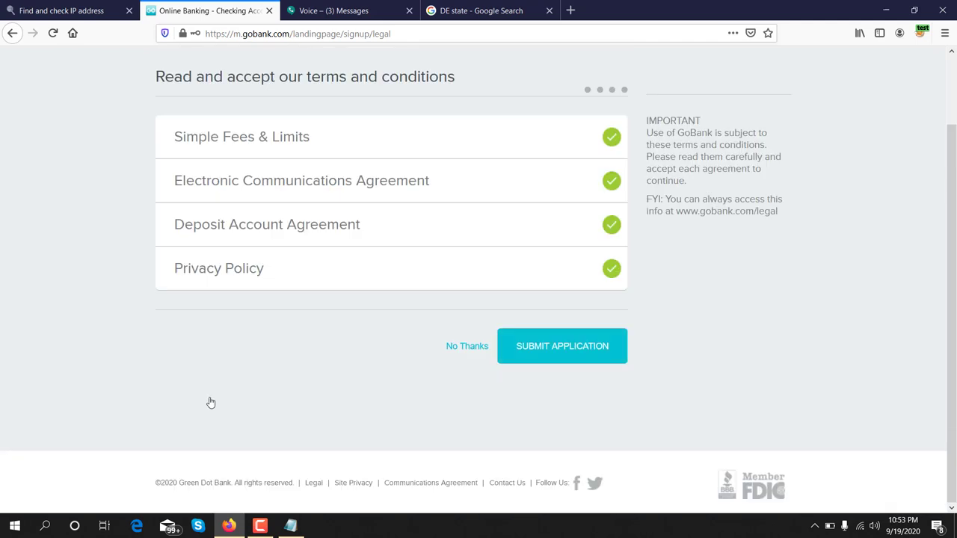
Step: Submit the account application and dismiss the Welcome to GoBank confirmation
{"action": "left_click", "coordinate": [566, 348]}
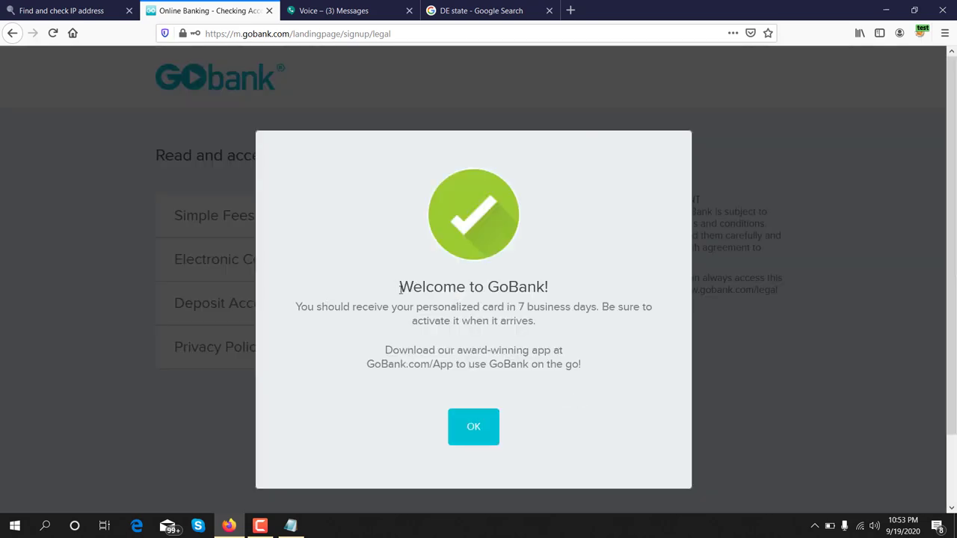
{"action": "left_click_drag", "start_coordinate": [399, 287], "coordinate": [547, 288]}
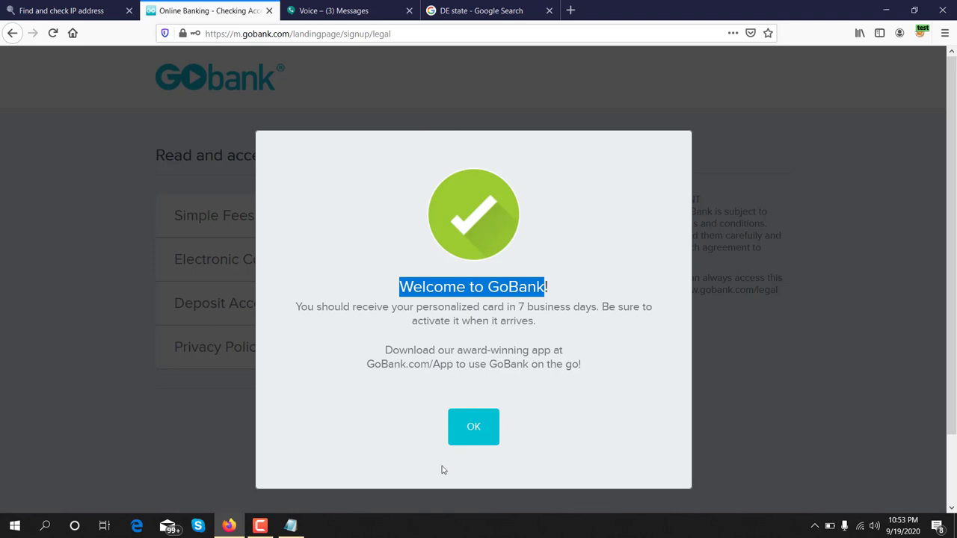
{"action": "left_click", "coordinate": [459, 305]}
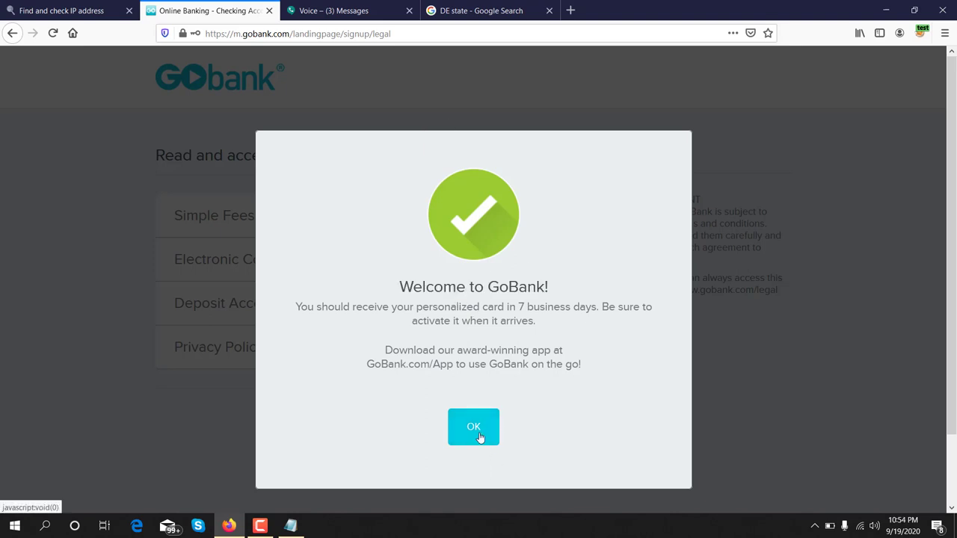
{"action": "left_click", "coordinate": [480, 438]}
{"action": "left_click", "coordinate": [480, 437]}
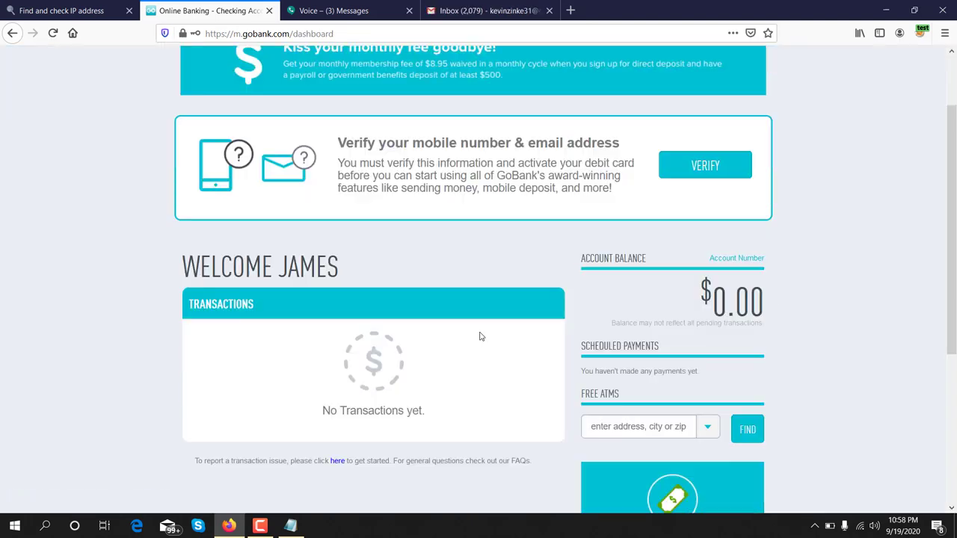
Step: Check the $0.00 account balance and reveal the routing and account numbers from the Account Number link
{"action": "scroll", "coordinate": [481, 337], "scroll_direction": "up", "scroll_amount": 2}
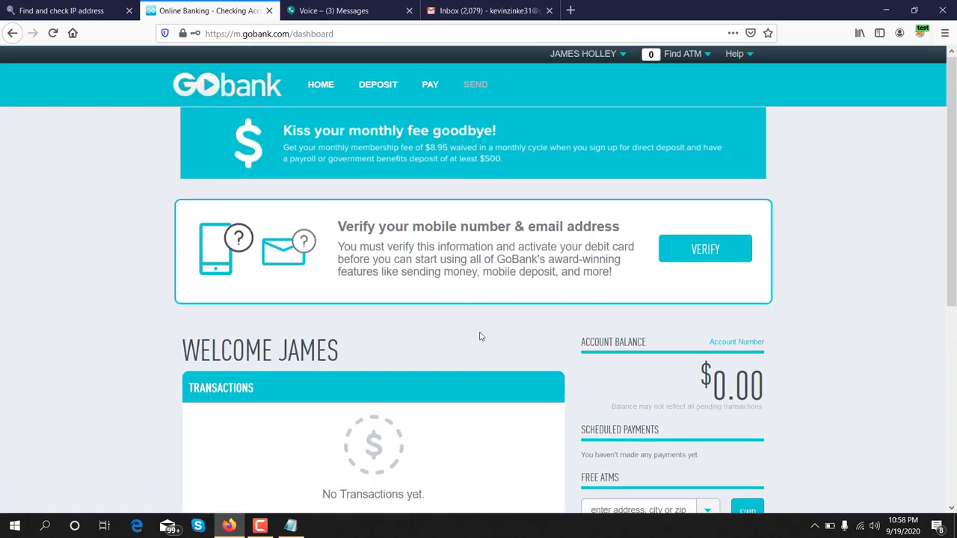
{"action": "scroll", "coordinate": [481, 336], "scroll_direction": "down", "scroll_amount": 3}
{"action": "scroll", "coordinate": [481, 336], "scroll_direction": "up", "scroll_amount": 3}
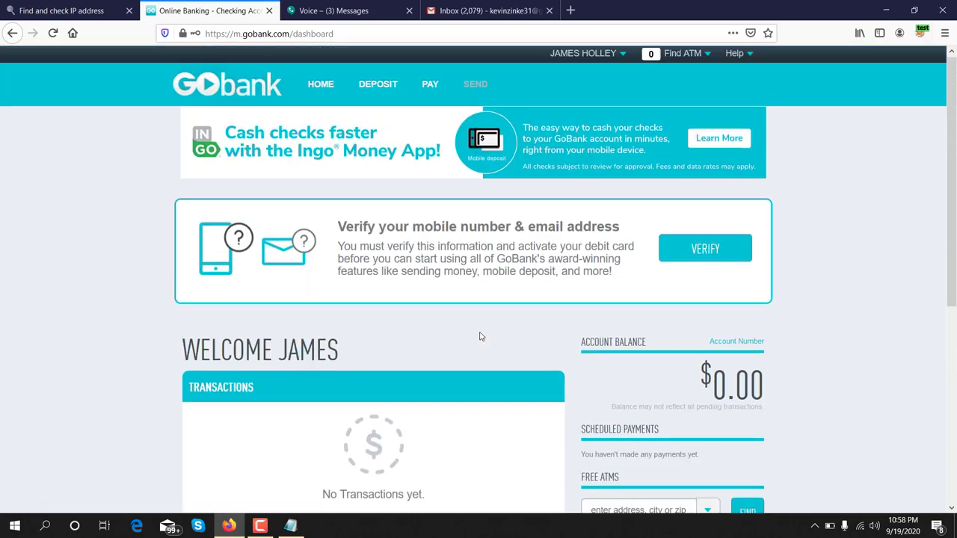
{"action": "scroll", "coordinate": [481, 337], "scroll_direction": "down", "scroll_amount": 1}
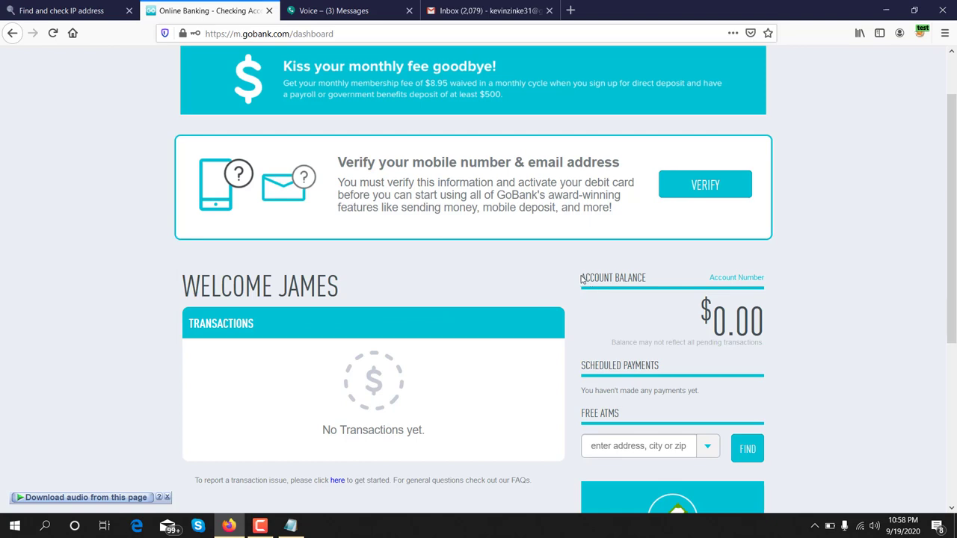
{"action": "left_click_drag", "start_coordinate": [583, 279], "coordinate": [655, 279]}
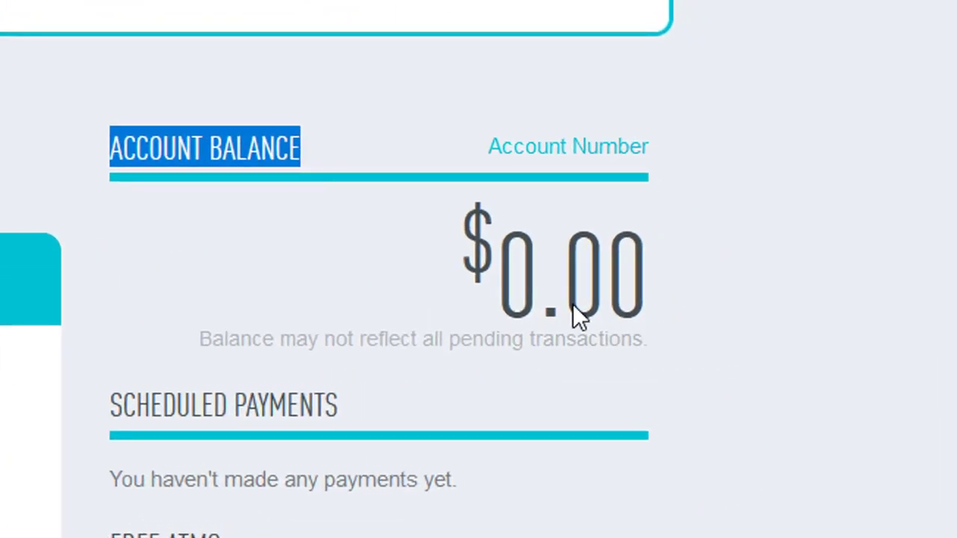
{"action": "left_click_drag", "start_coordinate": [485, 147], "coordinate": [647, 159]}
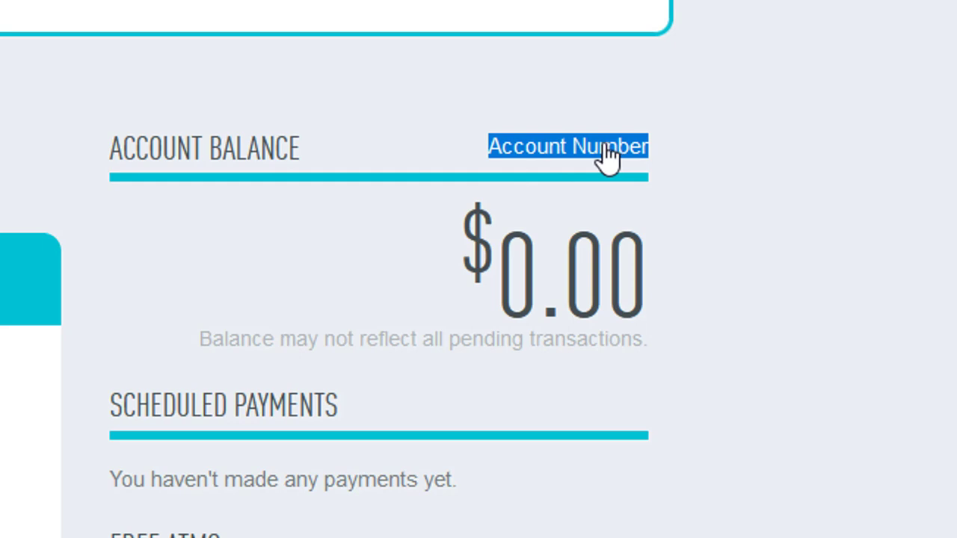
{"action": "mouse_move", "coordinate": [608, 157]}
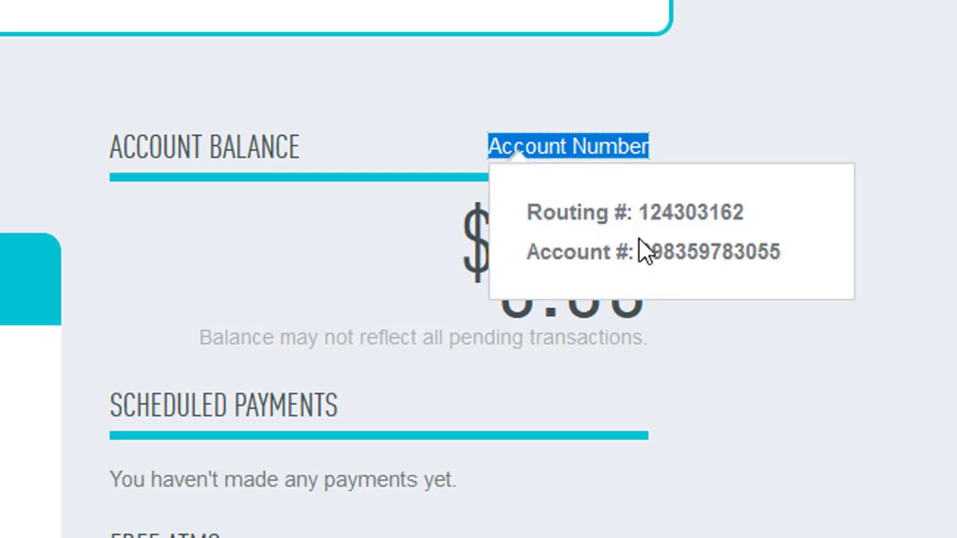